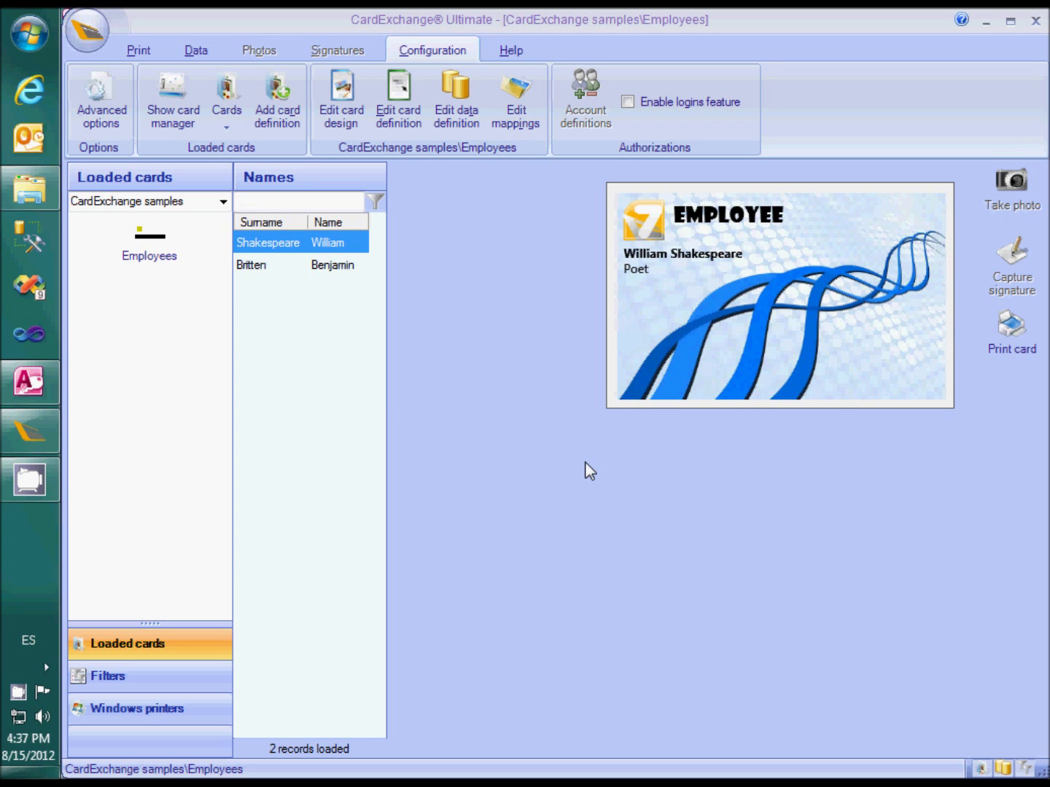
Add a Photo field of data type OLE Object to the Employees table in Access and save the design
left_click(26, 386)
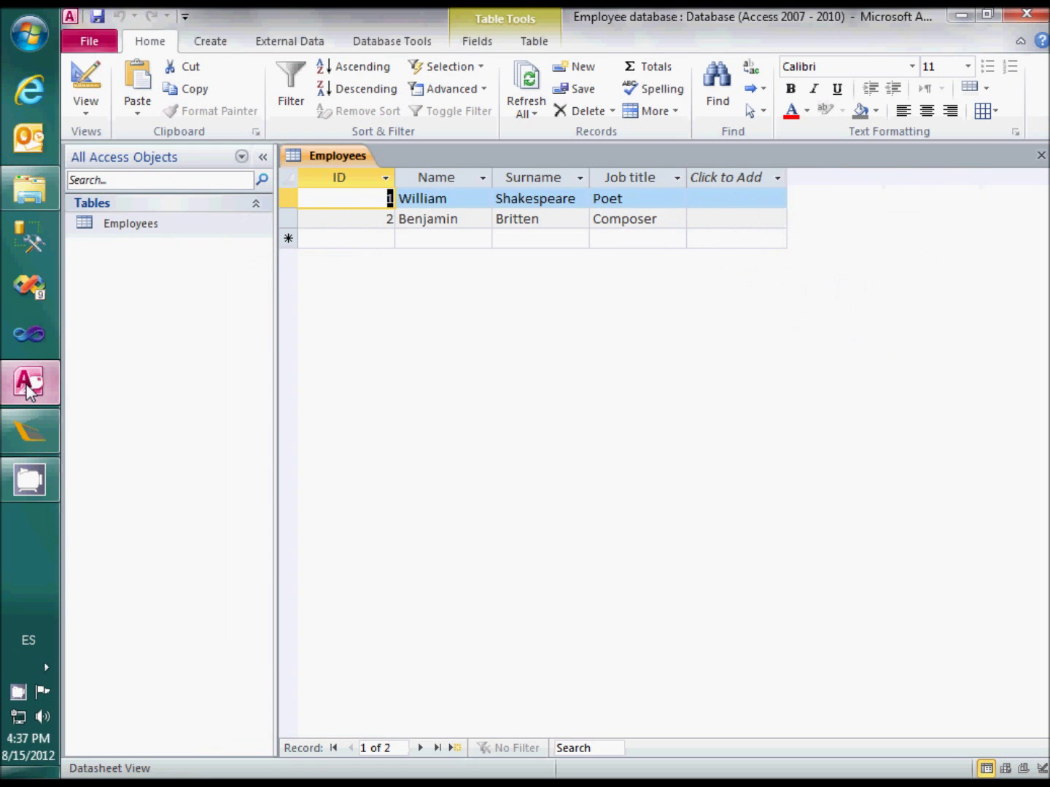
left_click(82, 79)
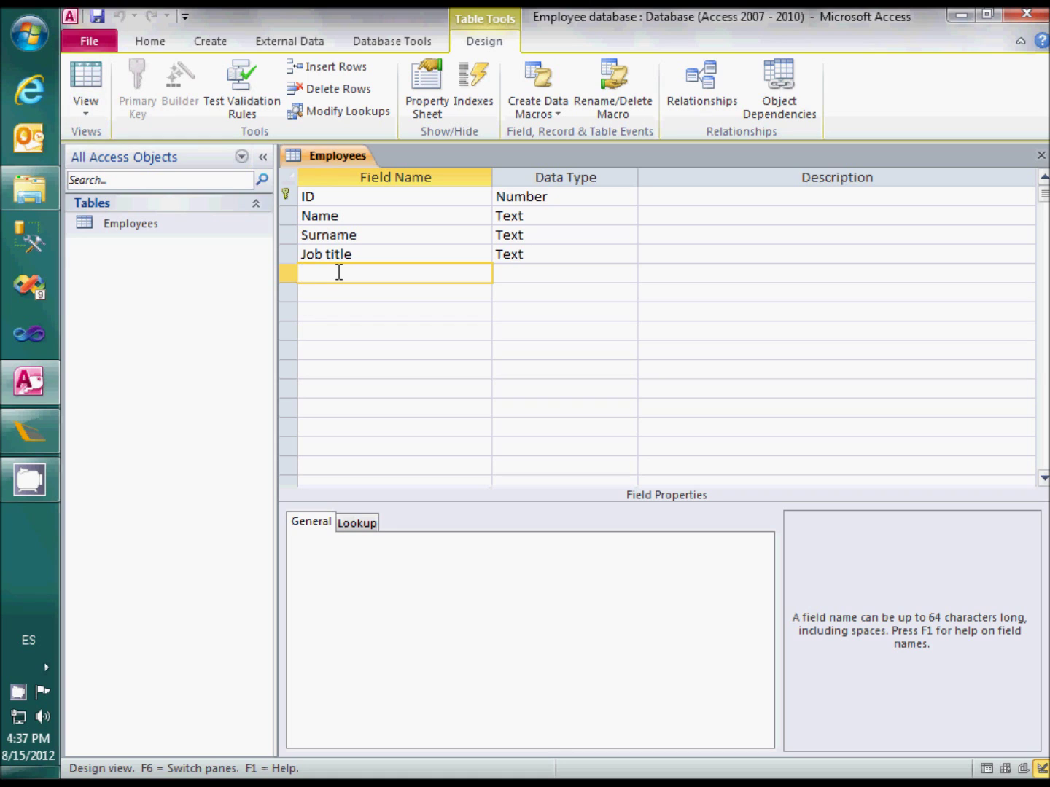
type("Photo")
key("Tab")
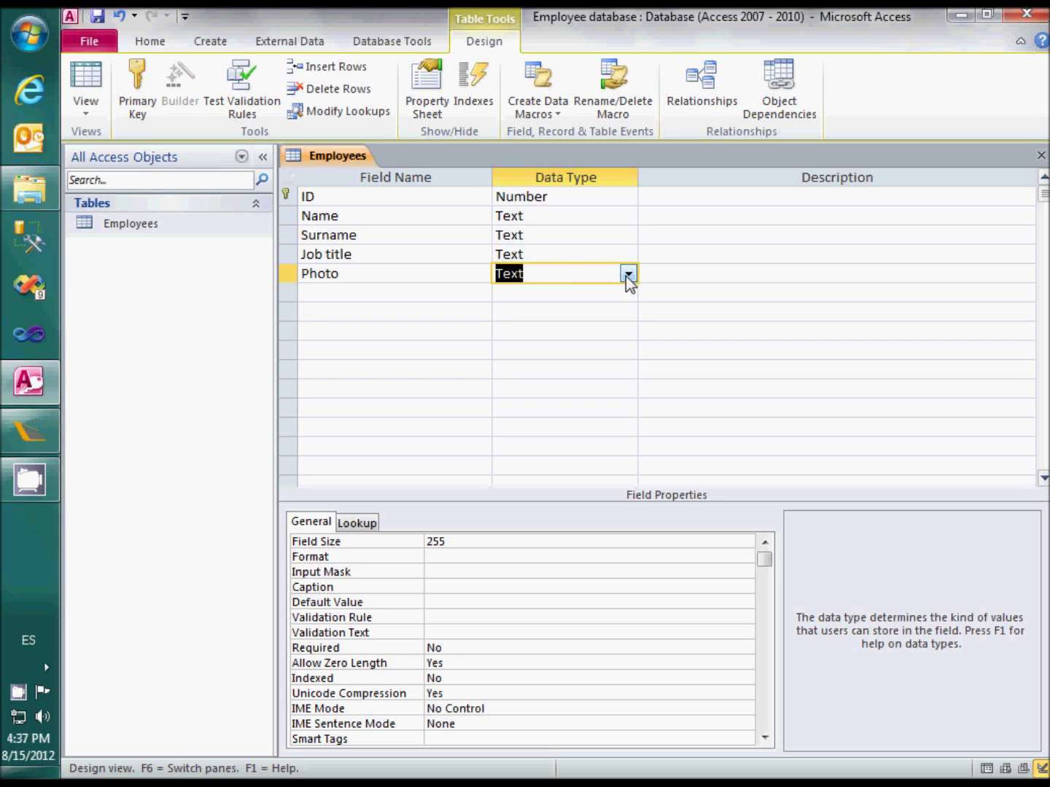
left_click(627, 274)
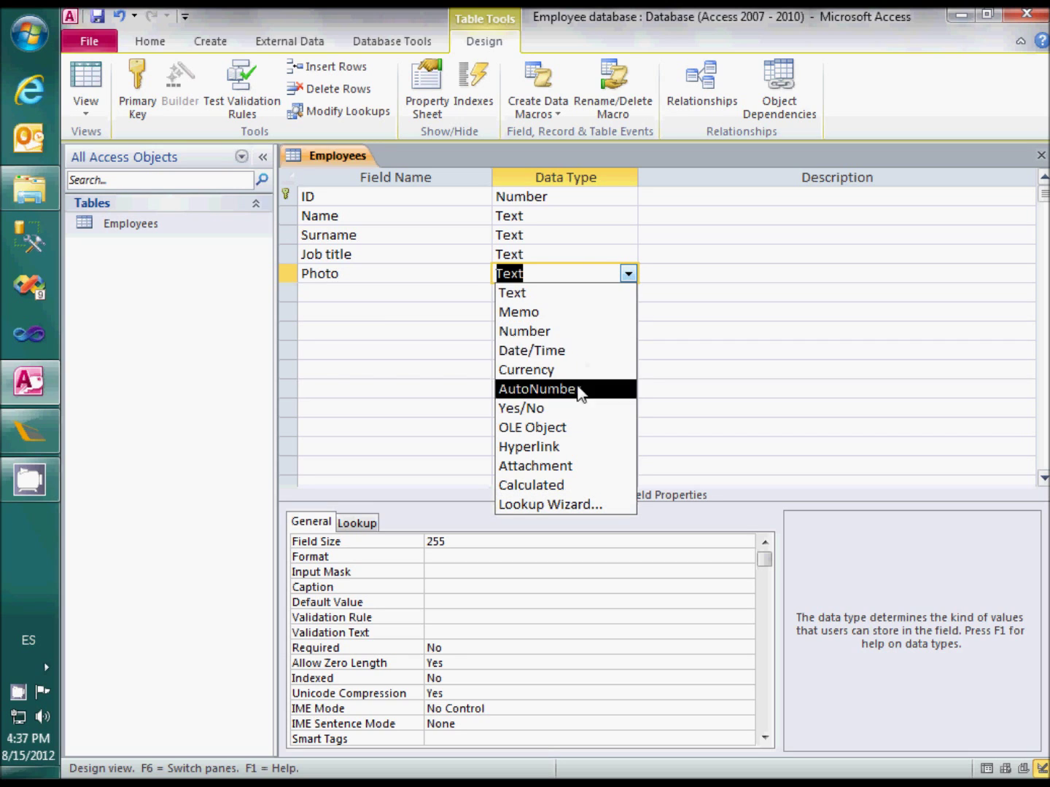
left_click(539, 428)
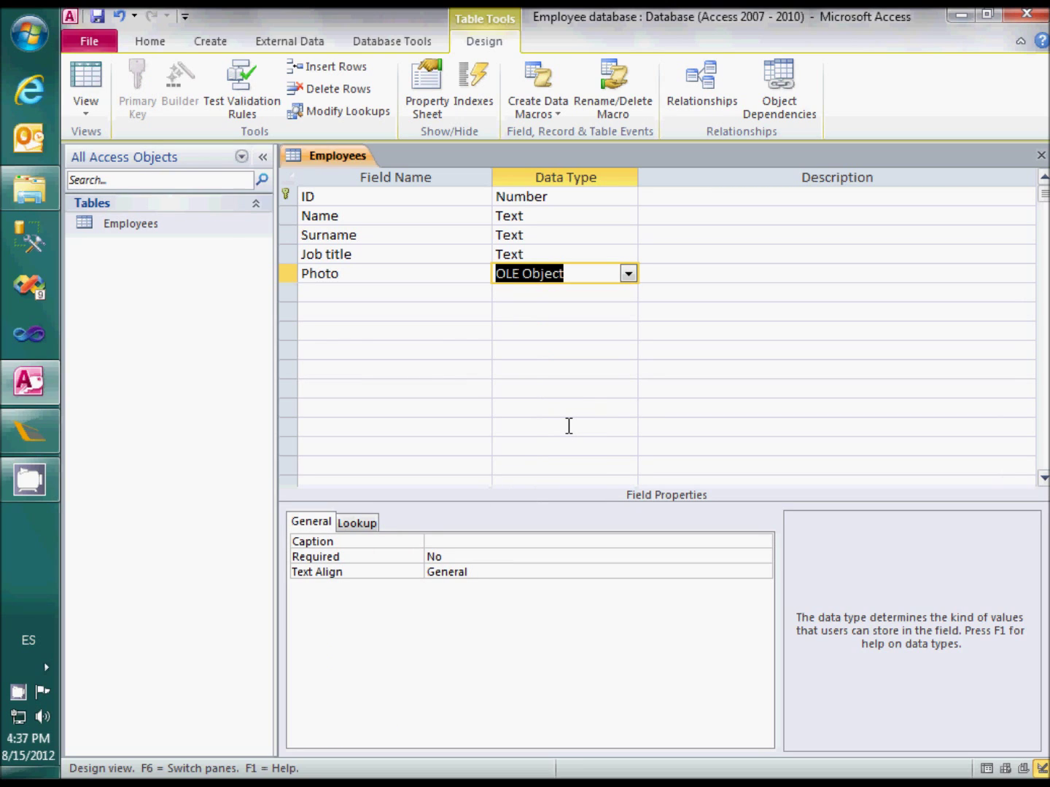
left_click(95, 19)
left_click(89, 80)
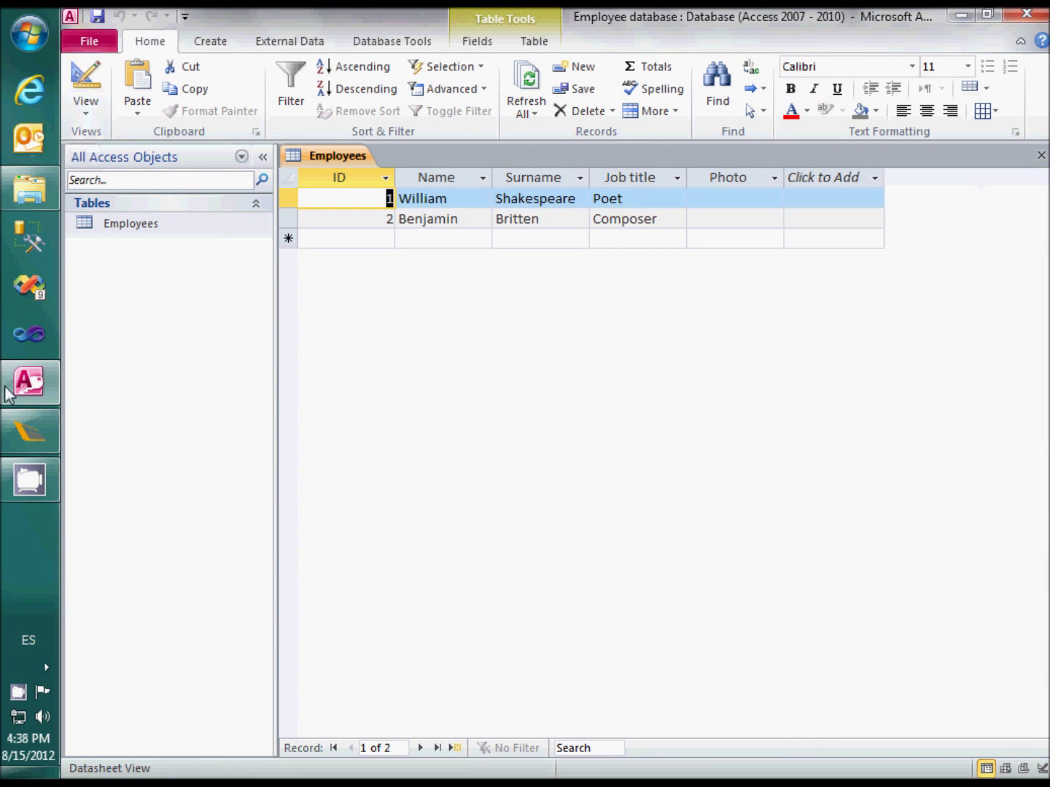
left_click(24, 428)
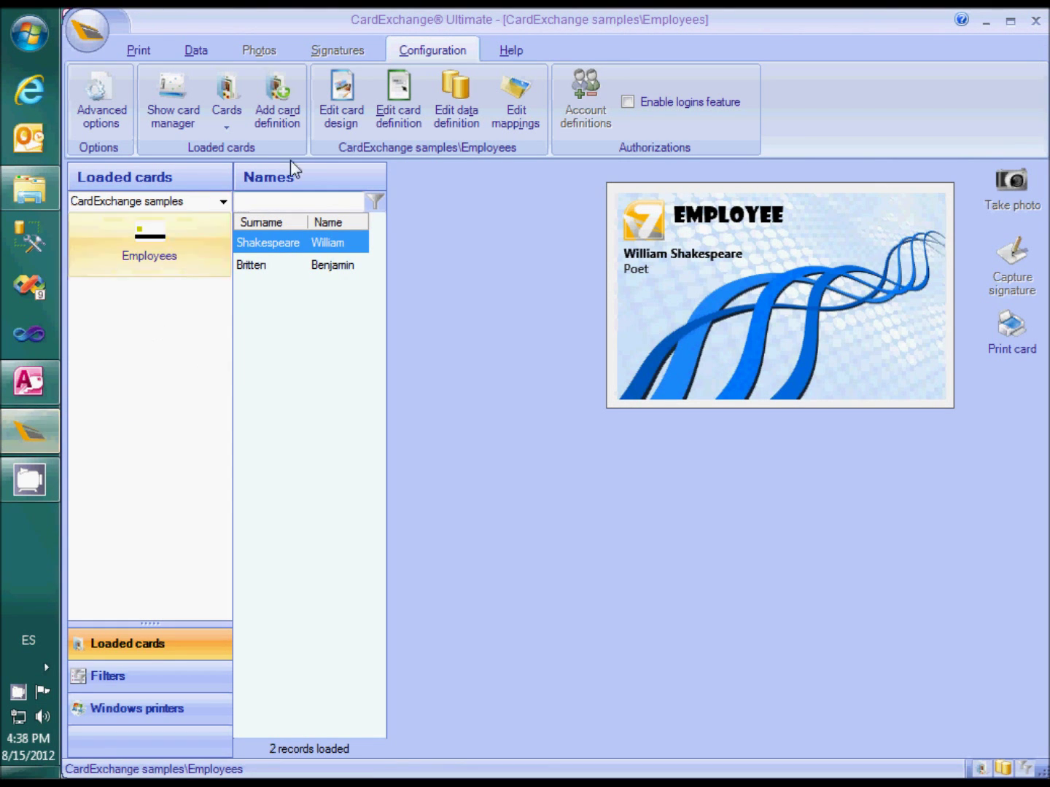
Open the Employee card.cedx layout in the CardExchange Designer through Edit card definition
left_click(403, 100)
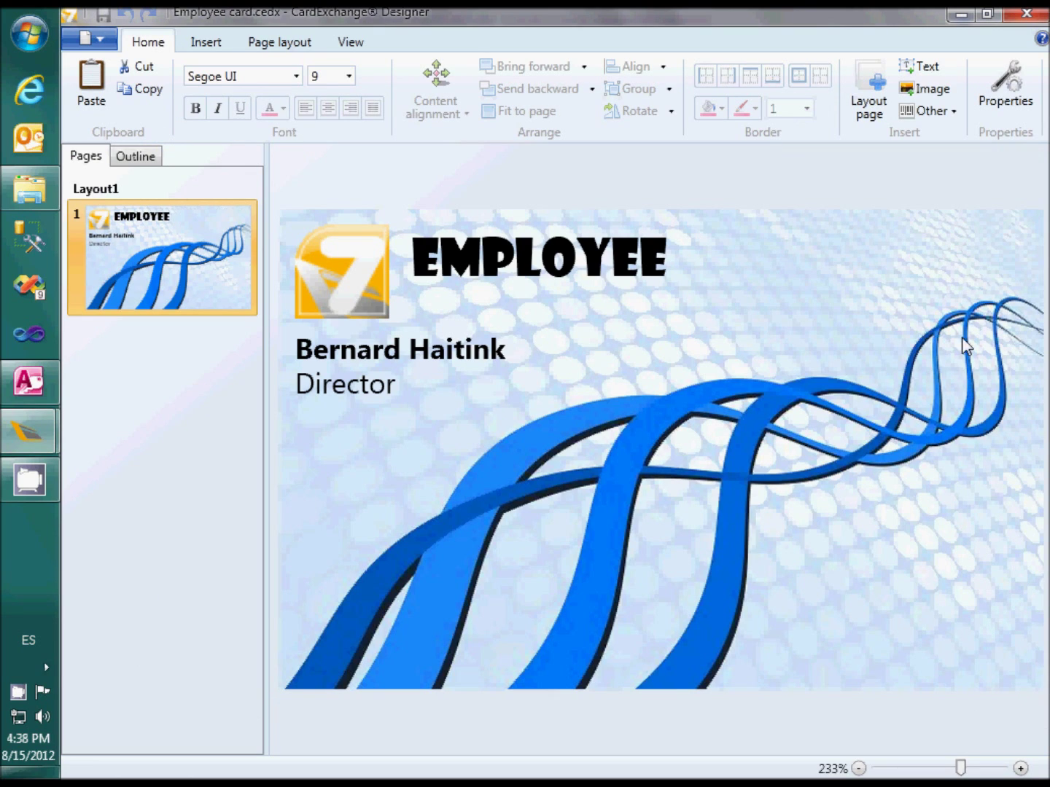
left_click(907, 89)
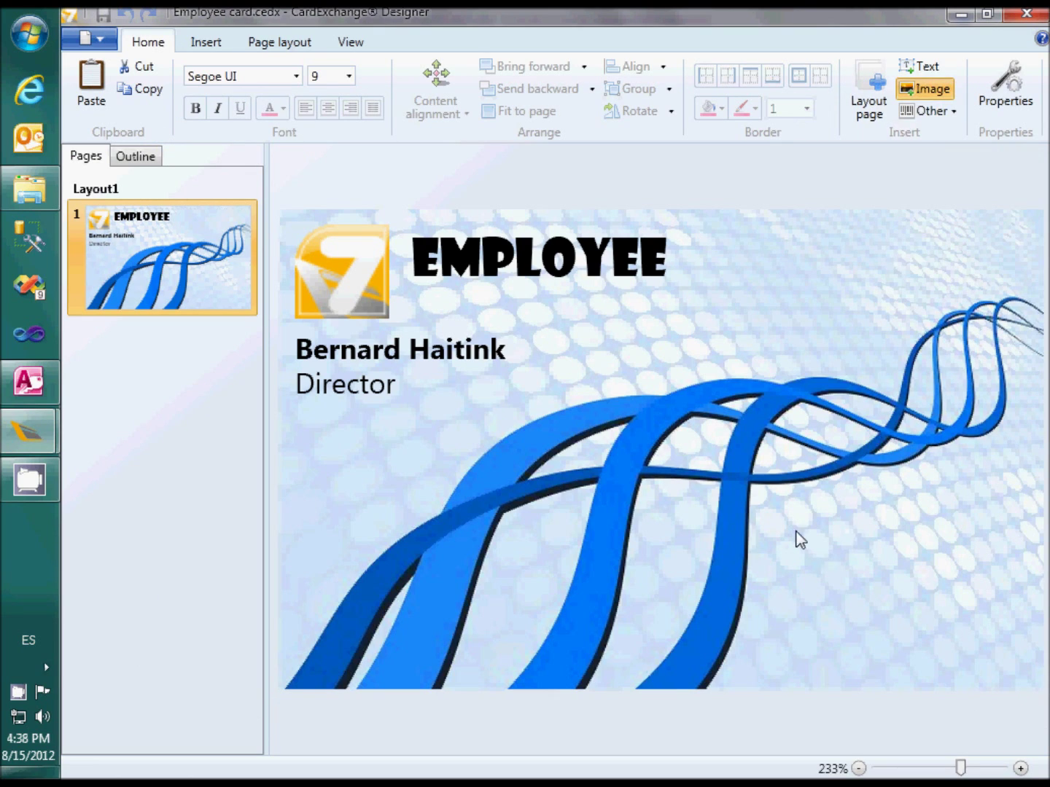
Draw an image frame in the card's lower-right corner with the expression Photo
left_click_drag(773, 503, 1027, 675)
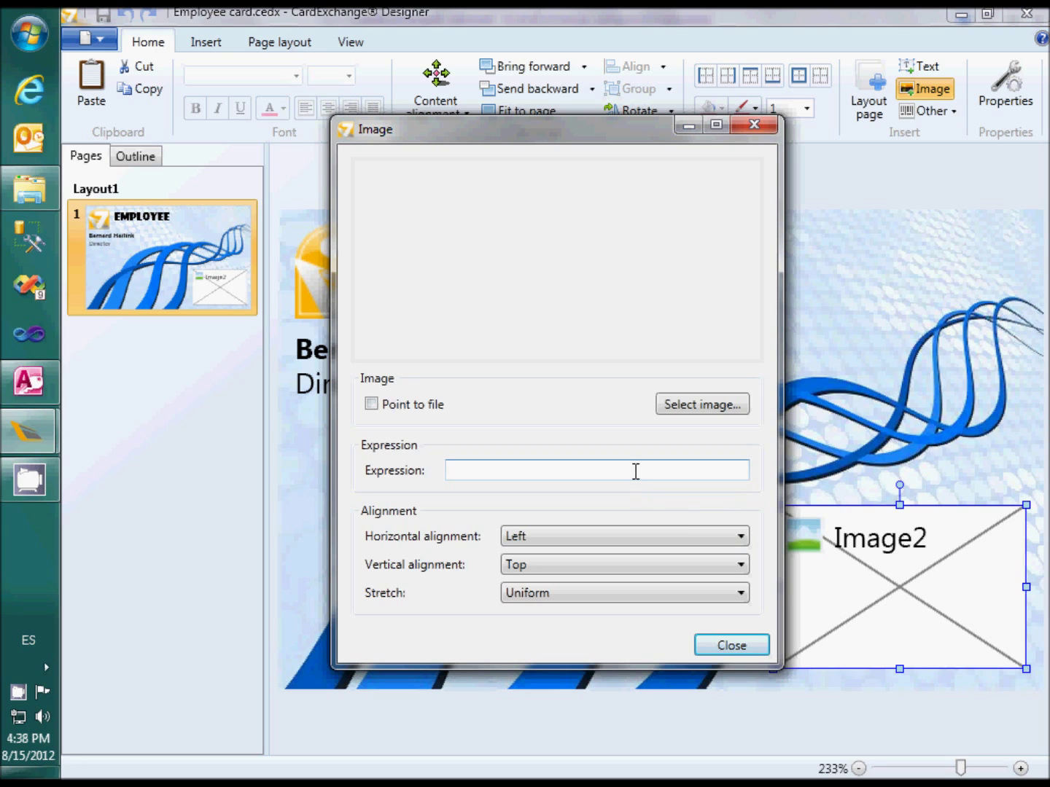
type("Photo")
key("Return")
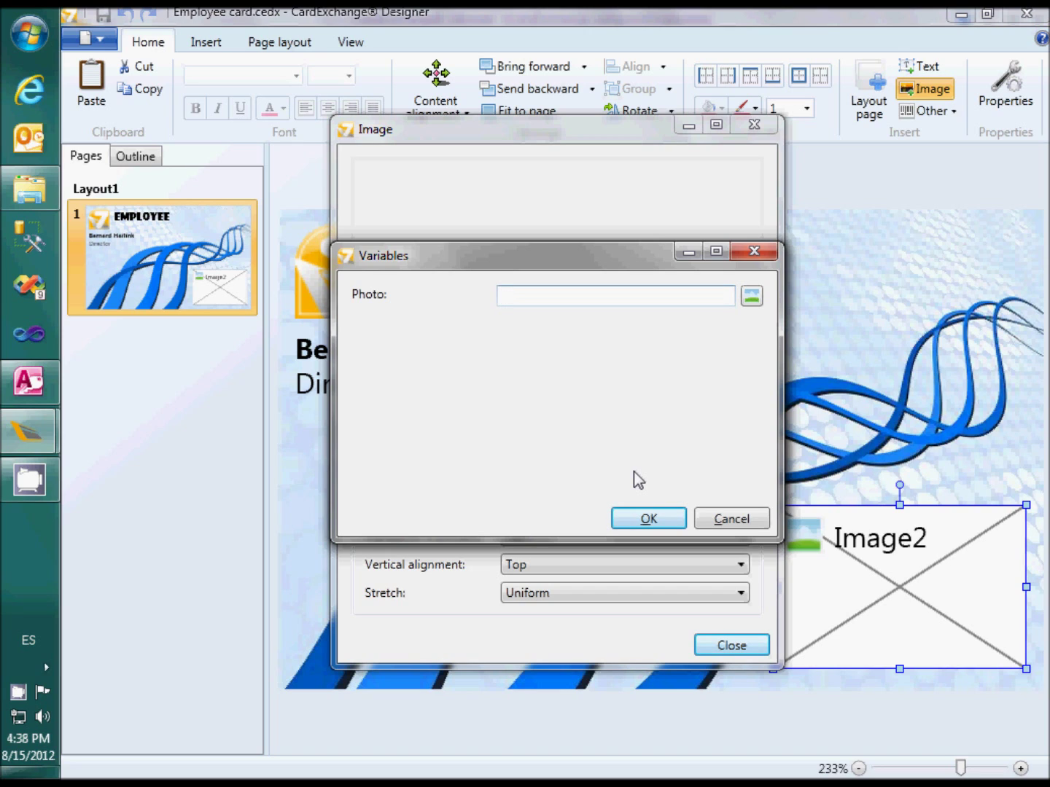
Load Haitink.jpg as the sample preview image for the Photo value
left_click(751, 296)
left_click(719, 434)
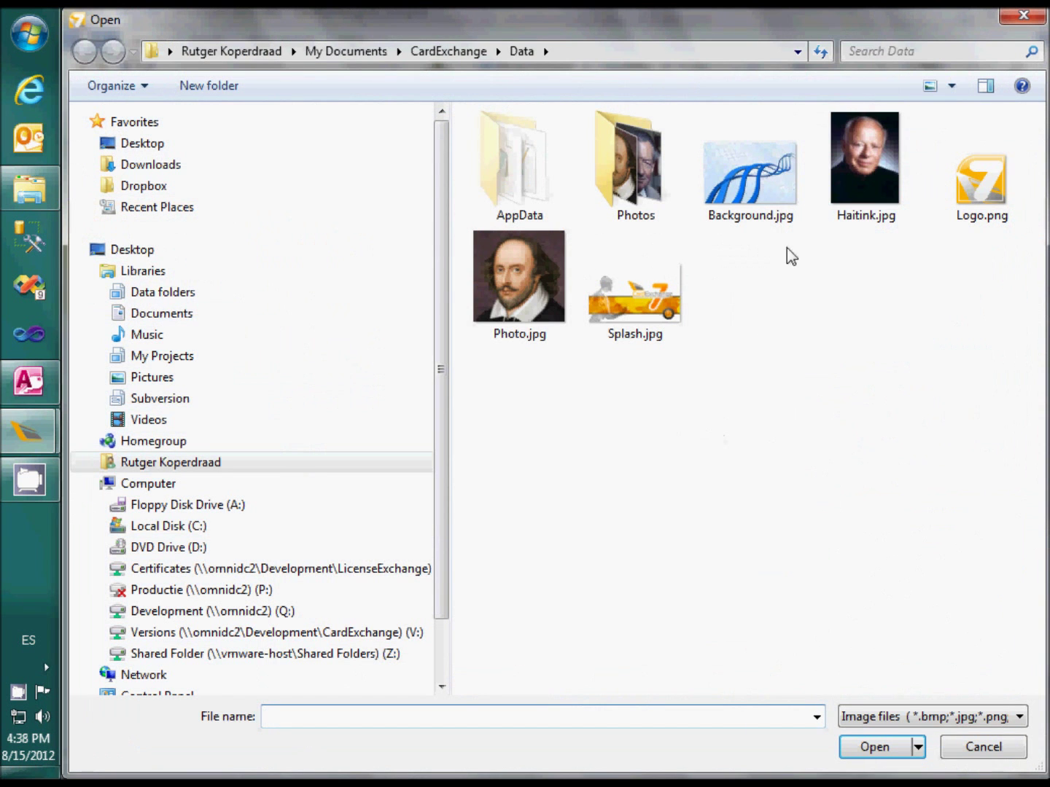
left_click(844, 177)
left_click(863, 747)
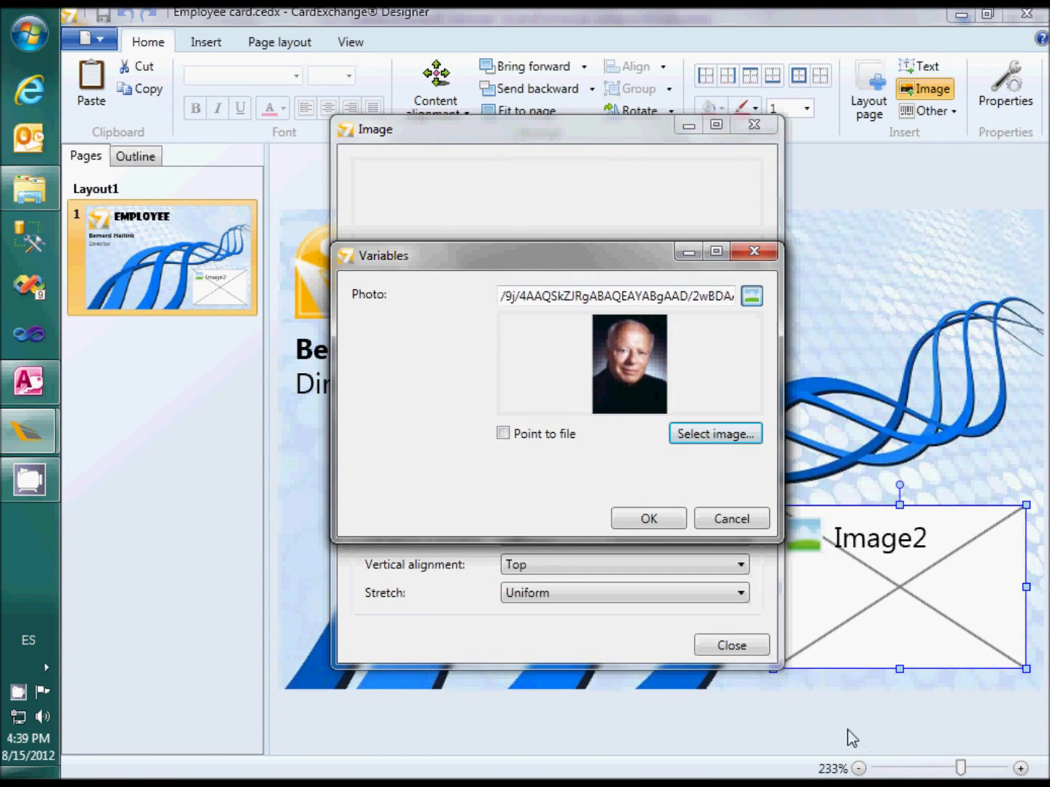
Set the image's horizontal alignment to Right, then save Employee card.cedx and close the Designer
left_click(651, 519)
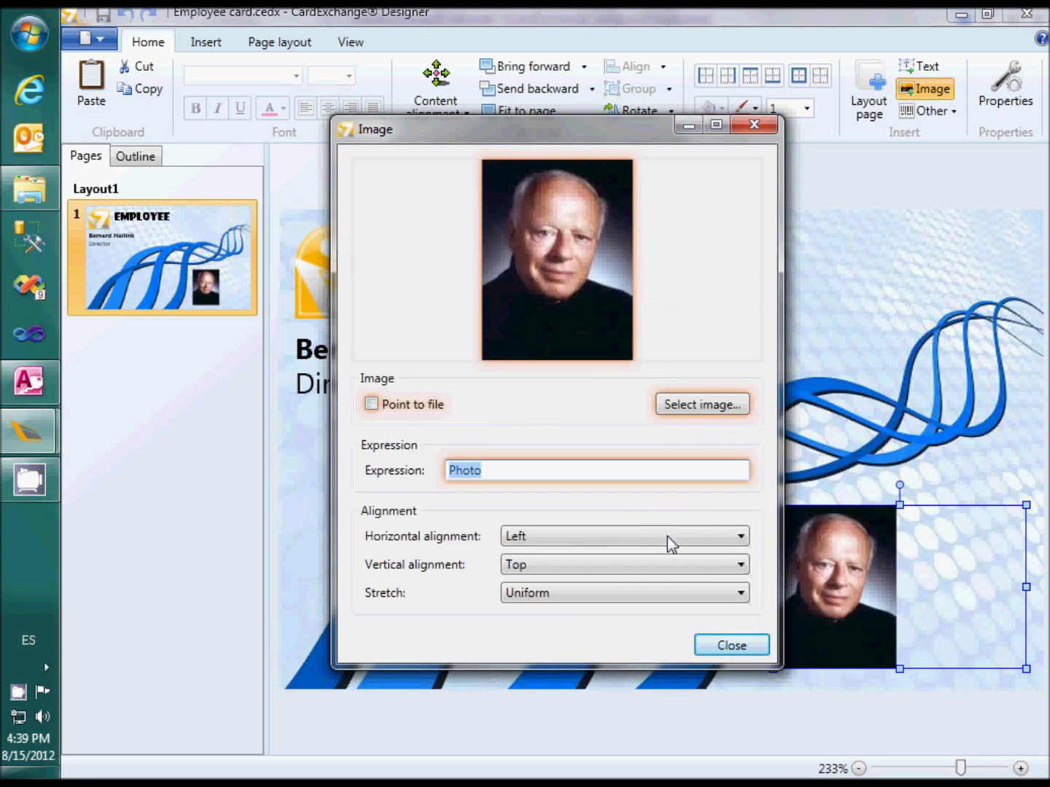
left_click(747, 541)
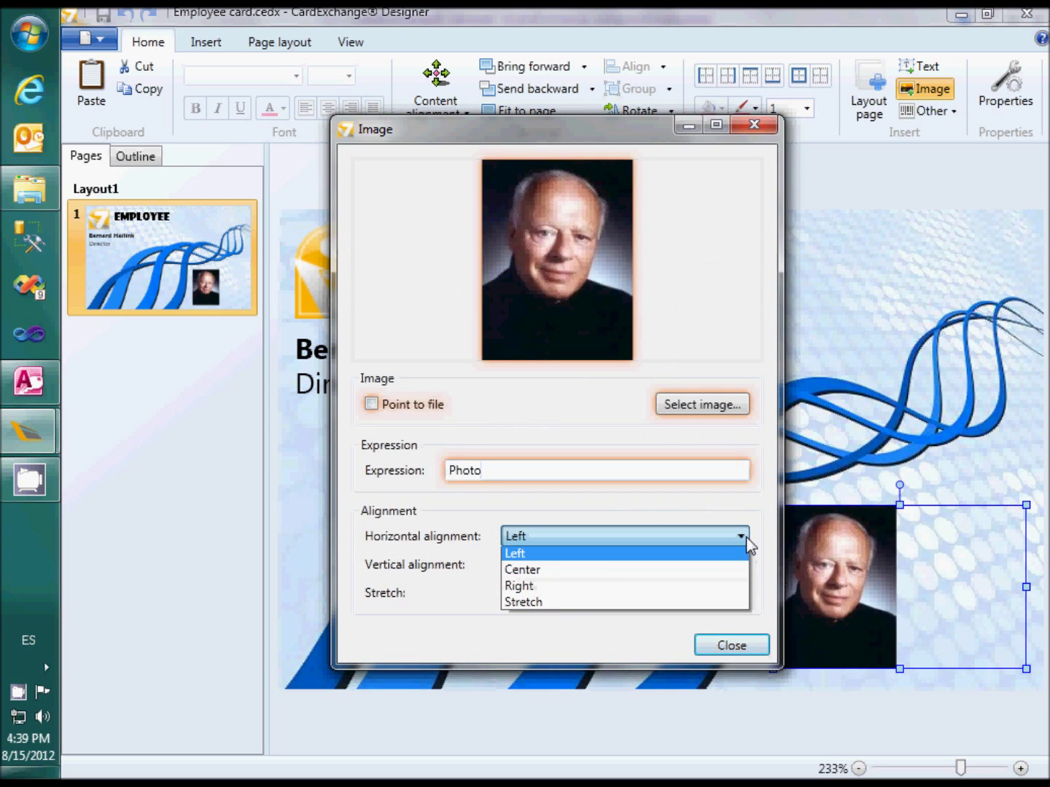
left_click(734, 587)
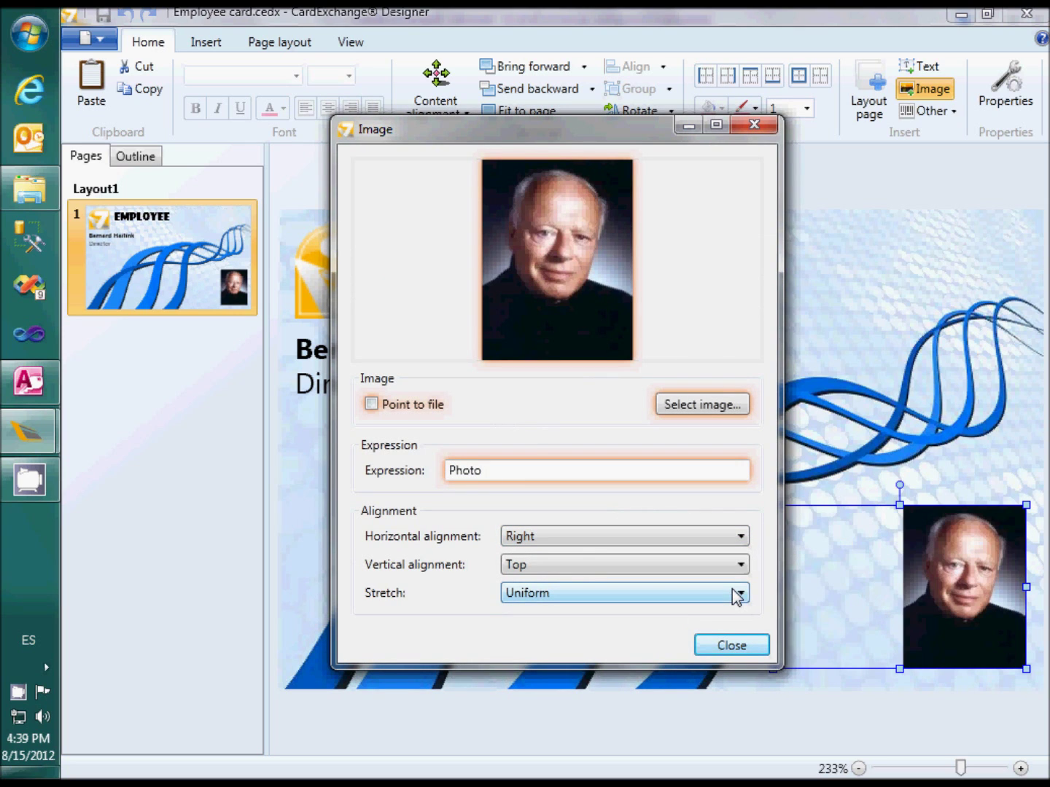
left_click(737, 643)
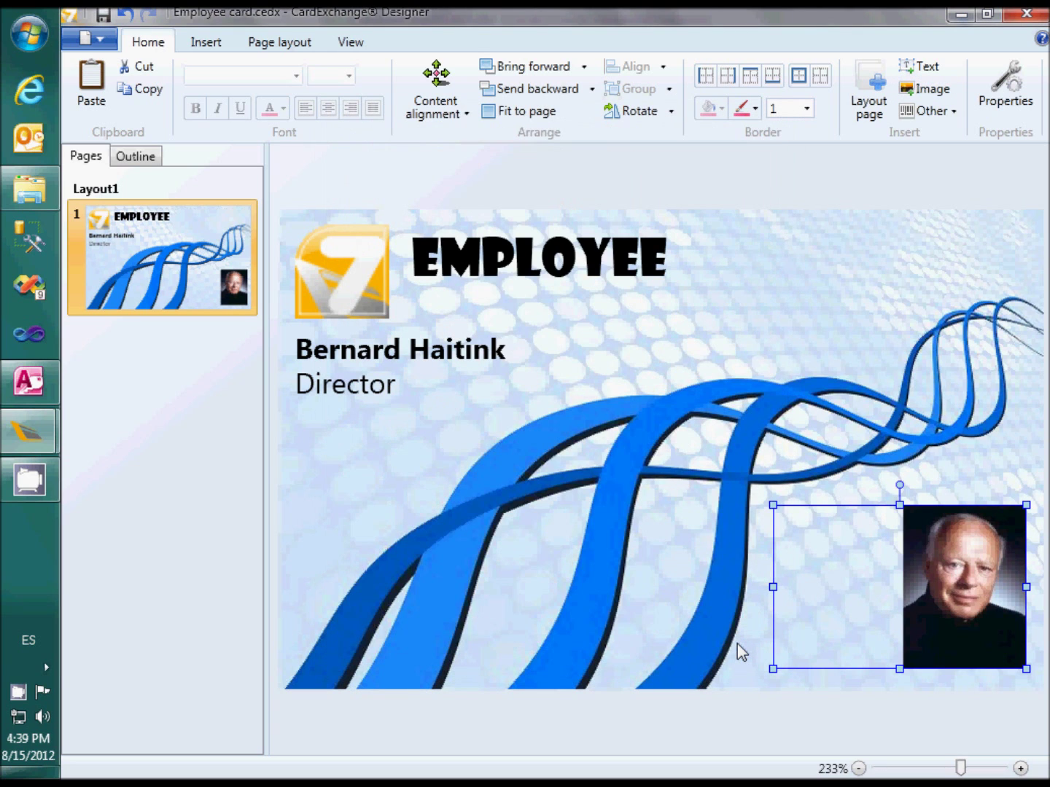
left_click(1021, 16)
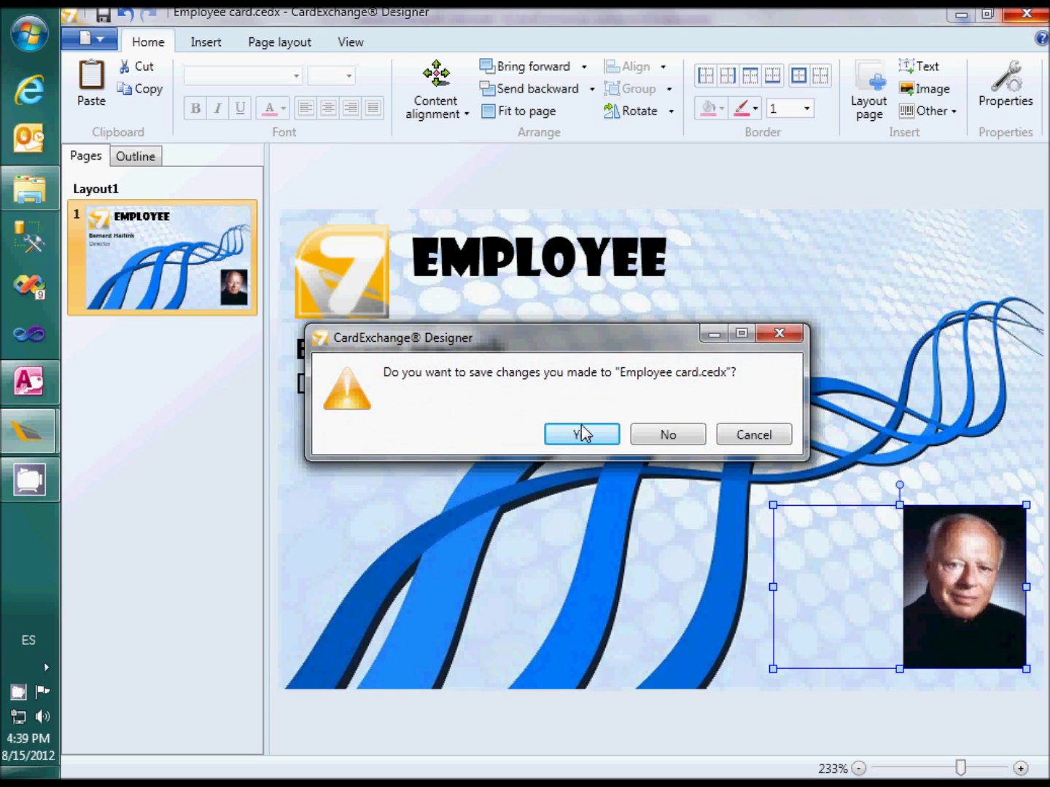
left_click(581, 432)
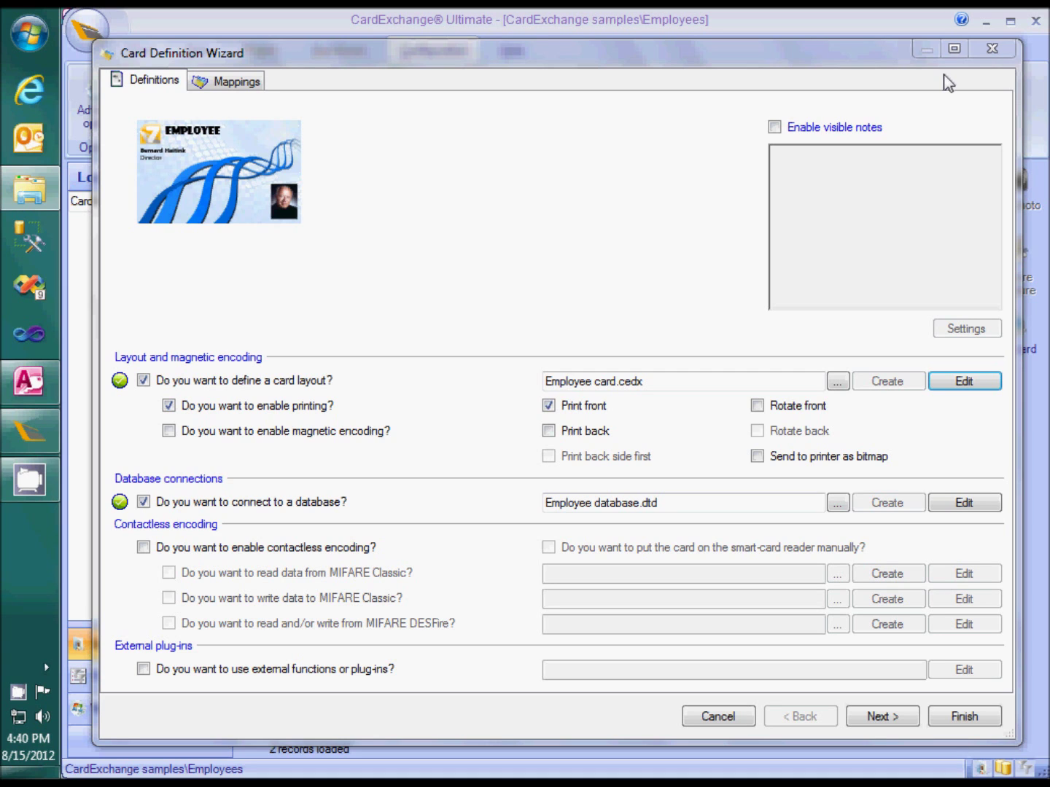
Edit the Employee database connection and advance through the wizard to the storage items page
left_click(964, 504)
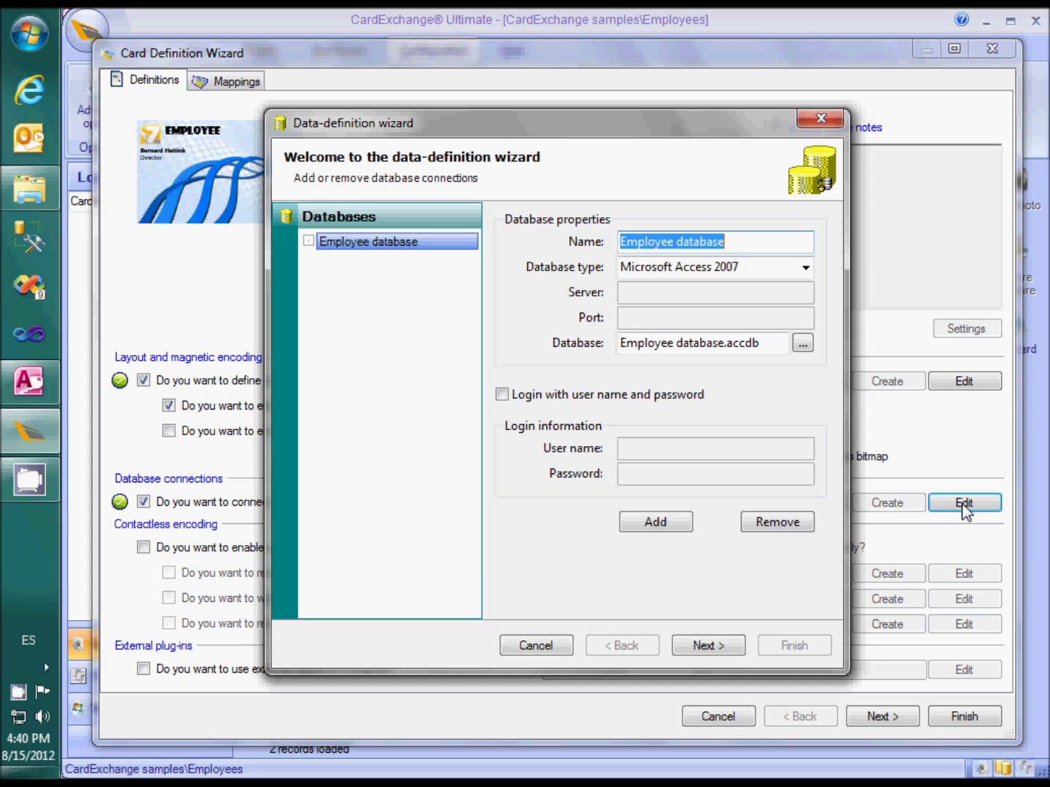
left_click(703, 646)
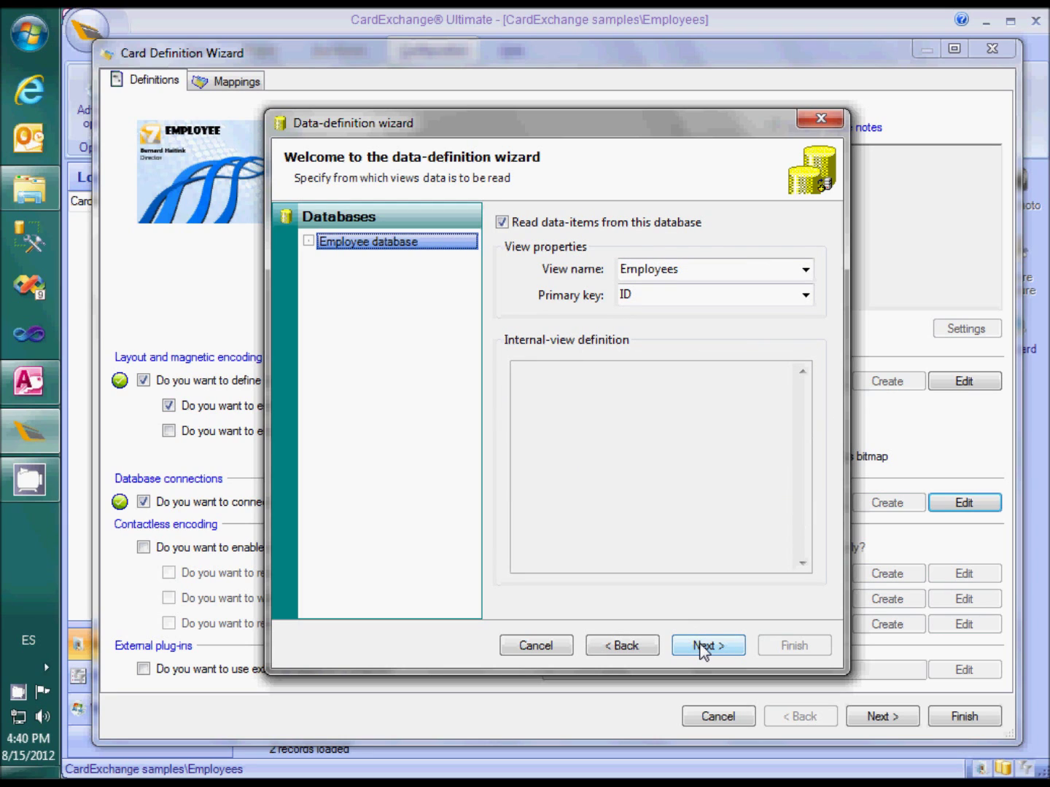
left_click(703, 646)
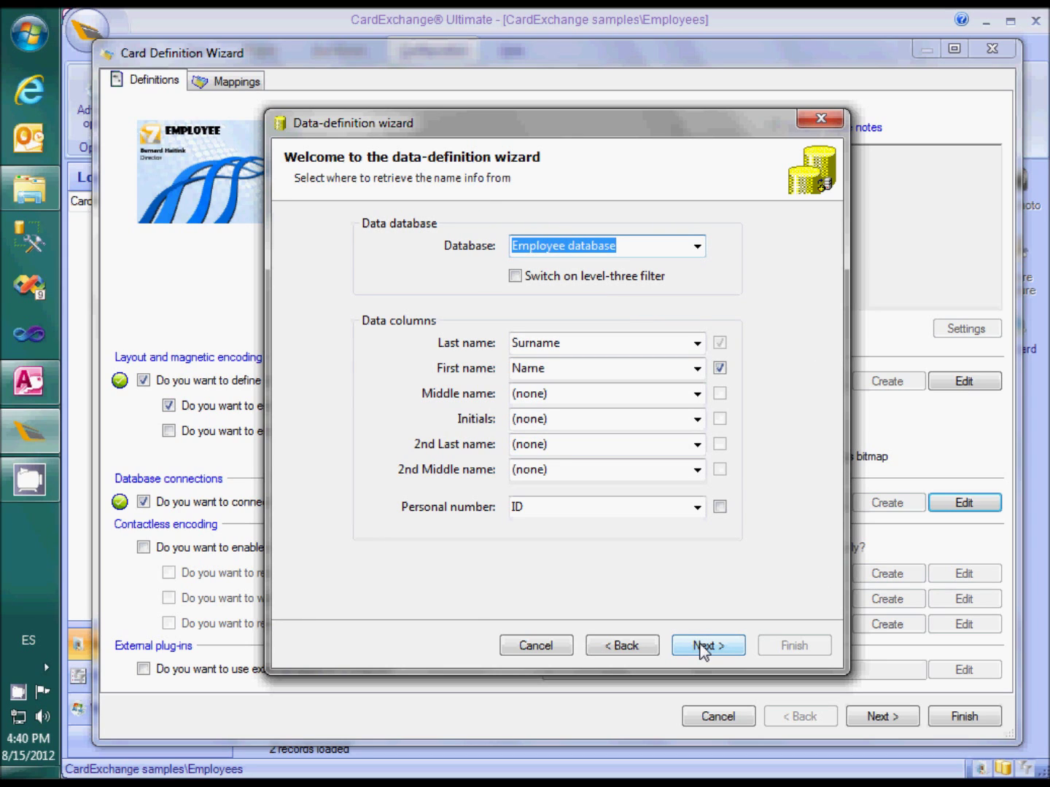
left_click(703, 646)
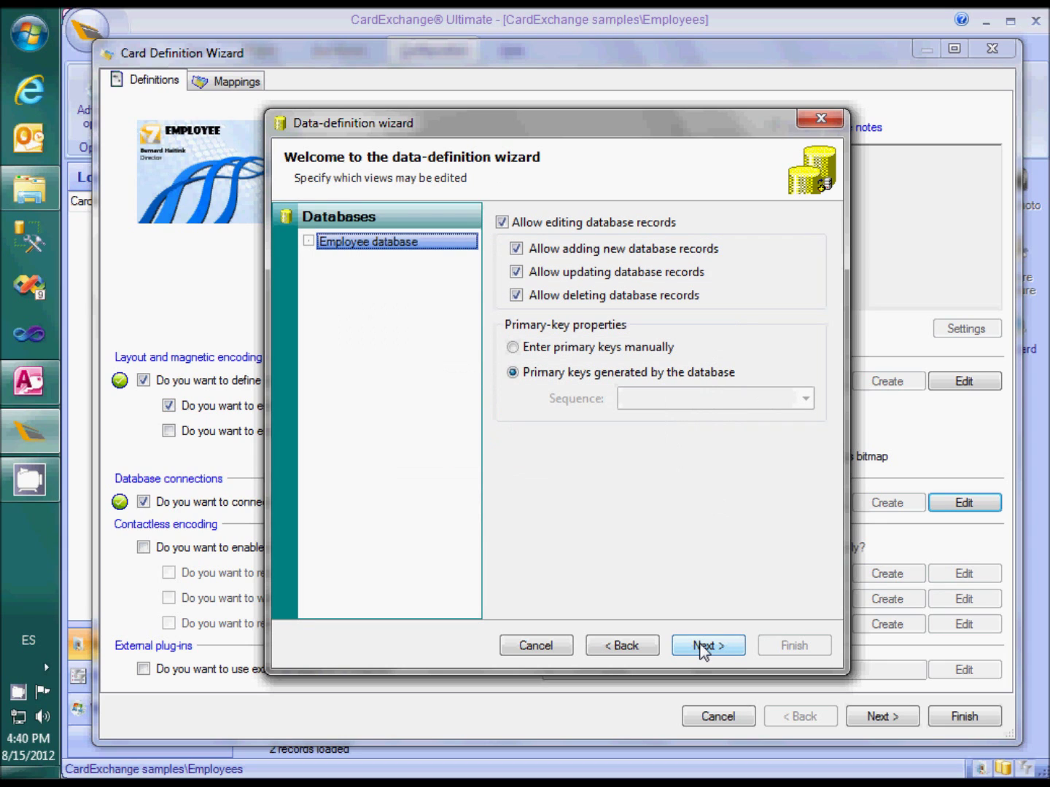
left_click(703, 645)
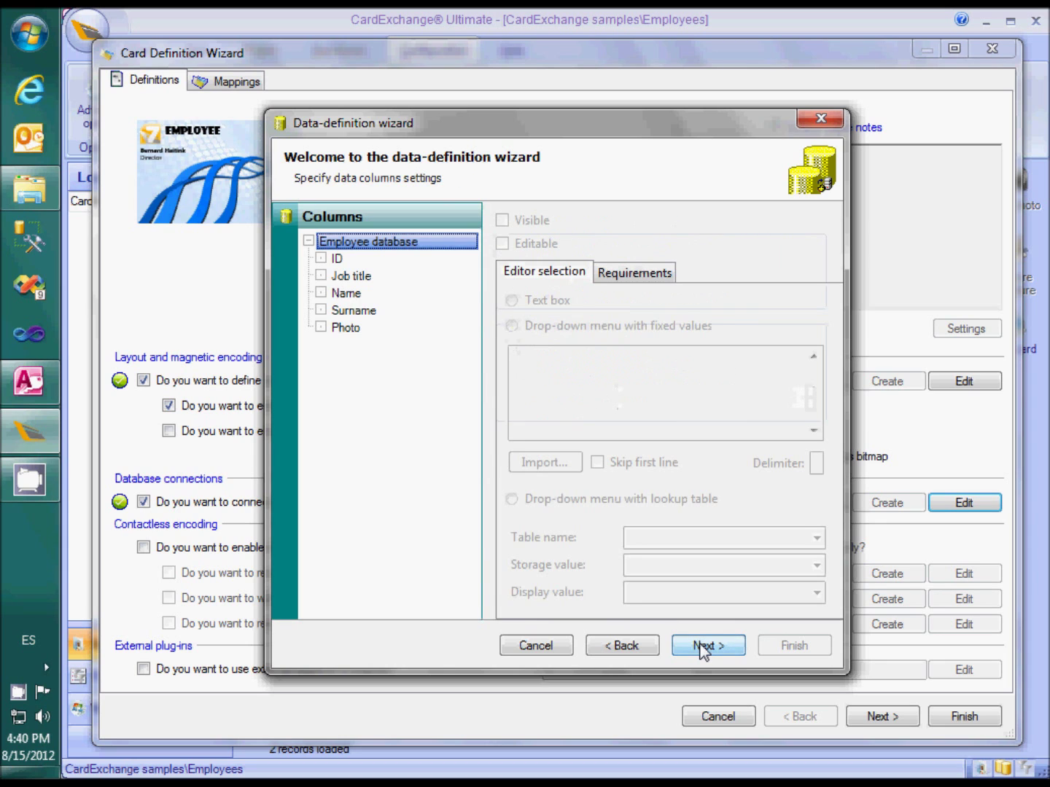
left_click(702, 646)
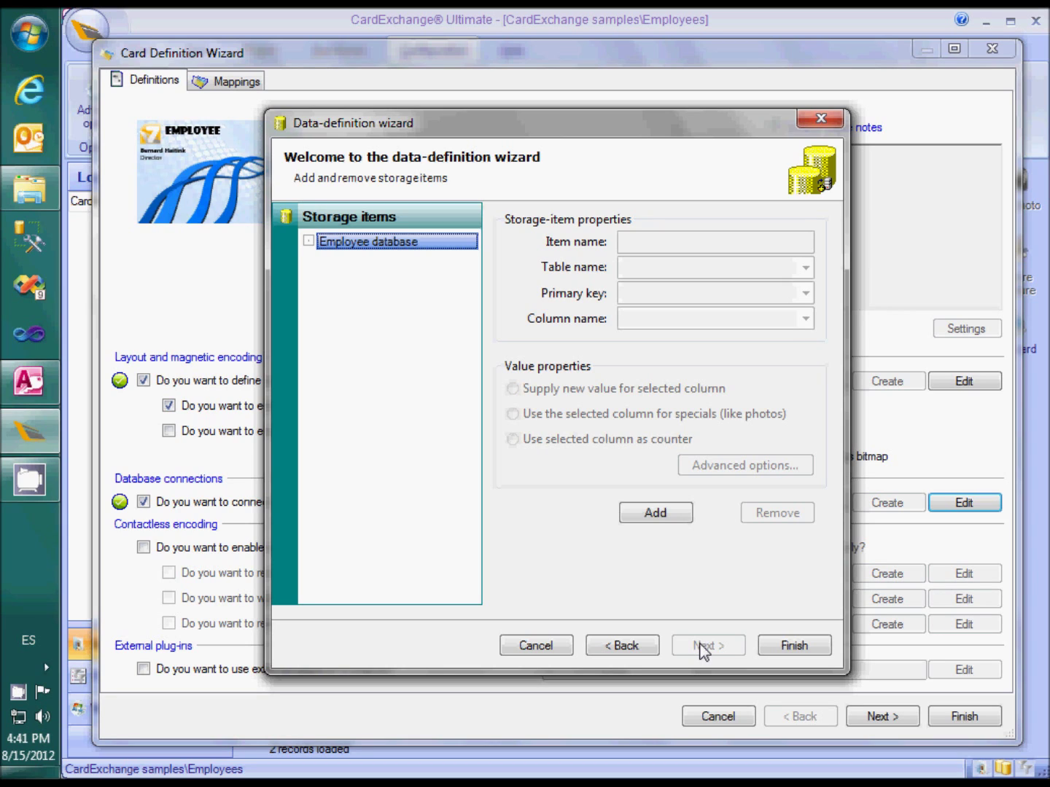
Add storage item PHoto: table Employees, primary key ID, column Photo, used for specials
left_click(656, 514)
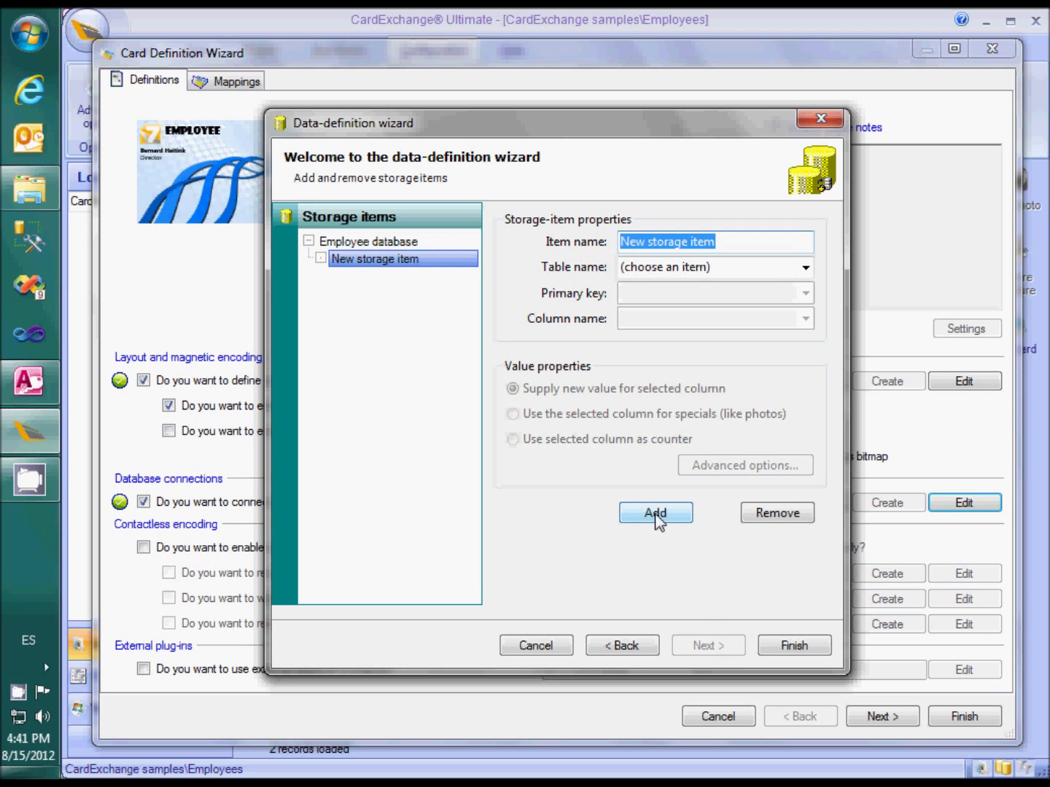
type("PHoto")
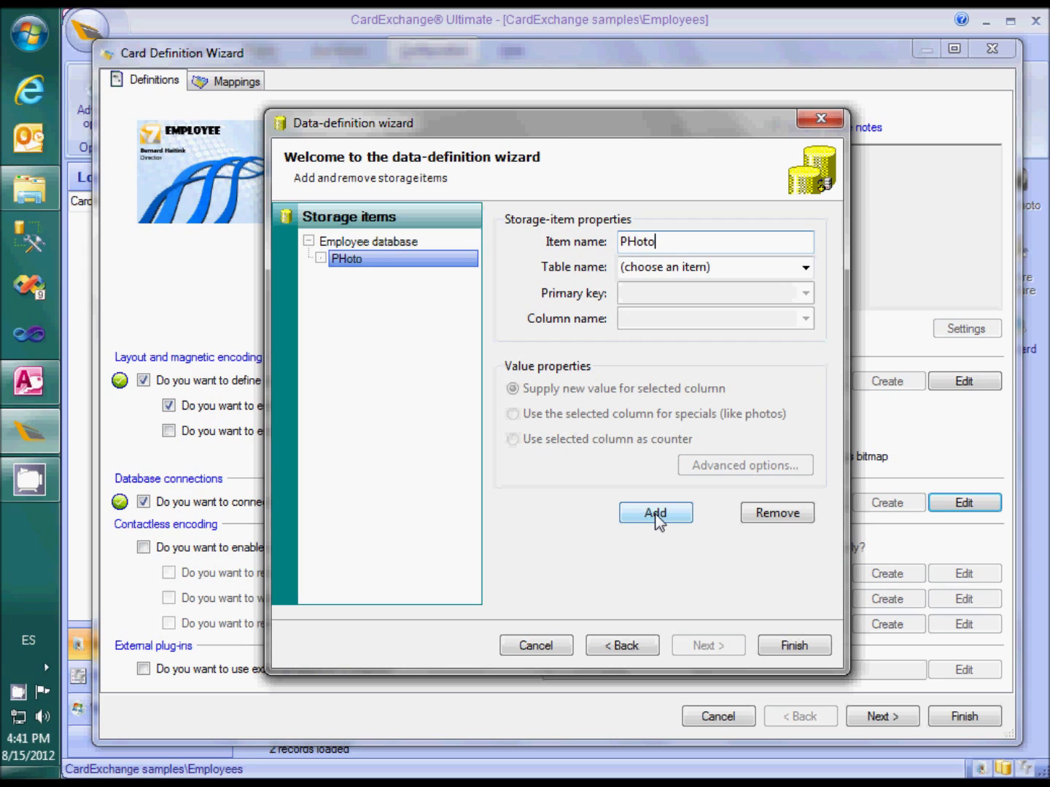
left_click(806, 269)
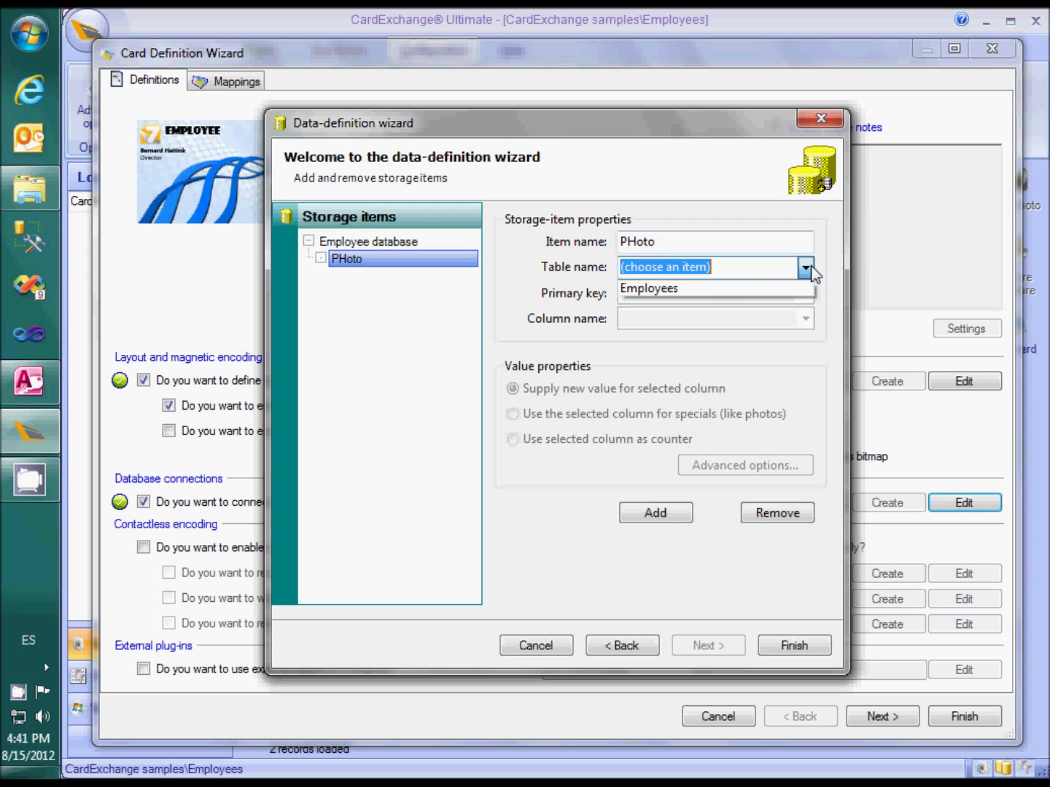
left_click(764, 287)
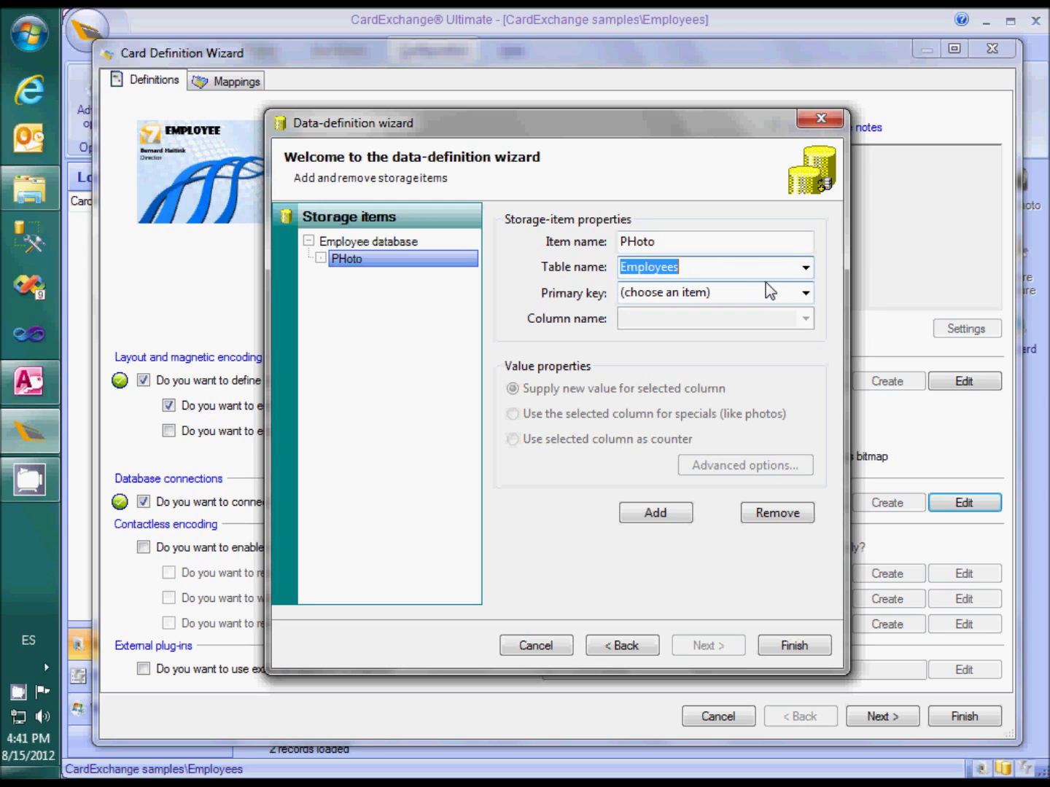
left_click(805, 293)
left_click(766, 314)
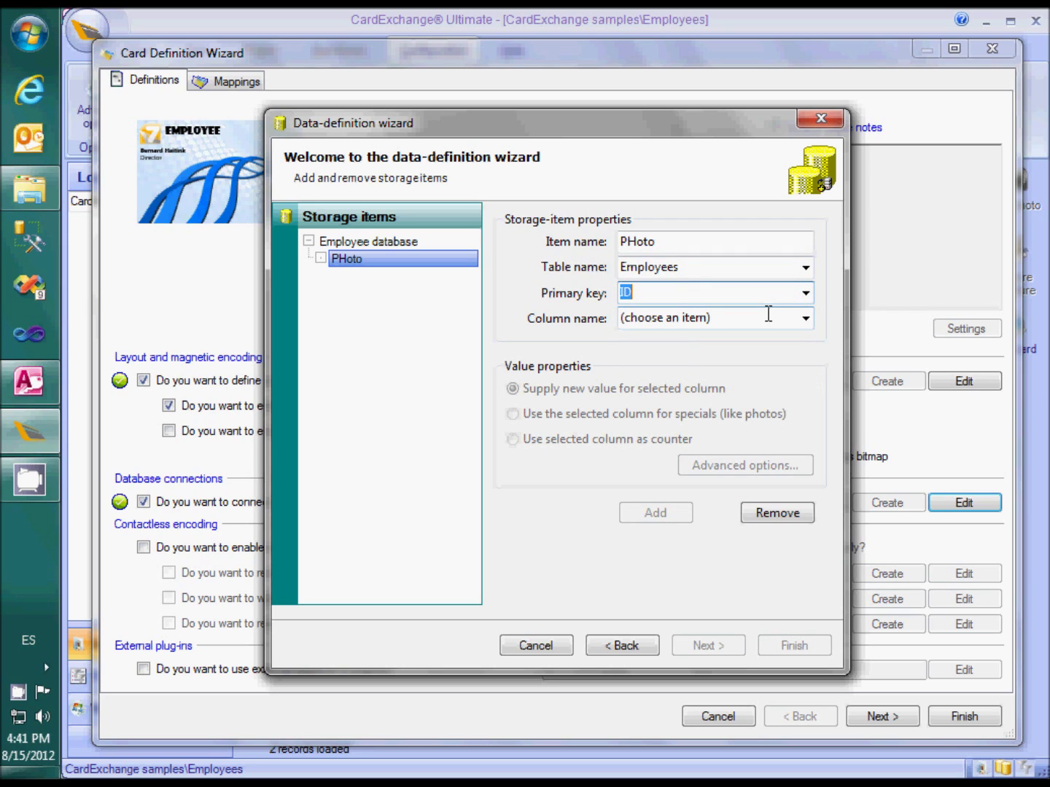
left_click(804, 319)
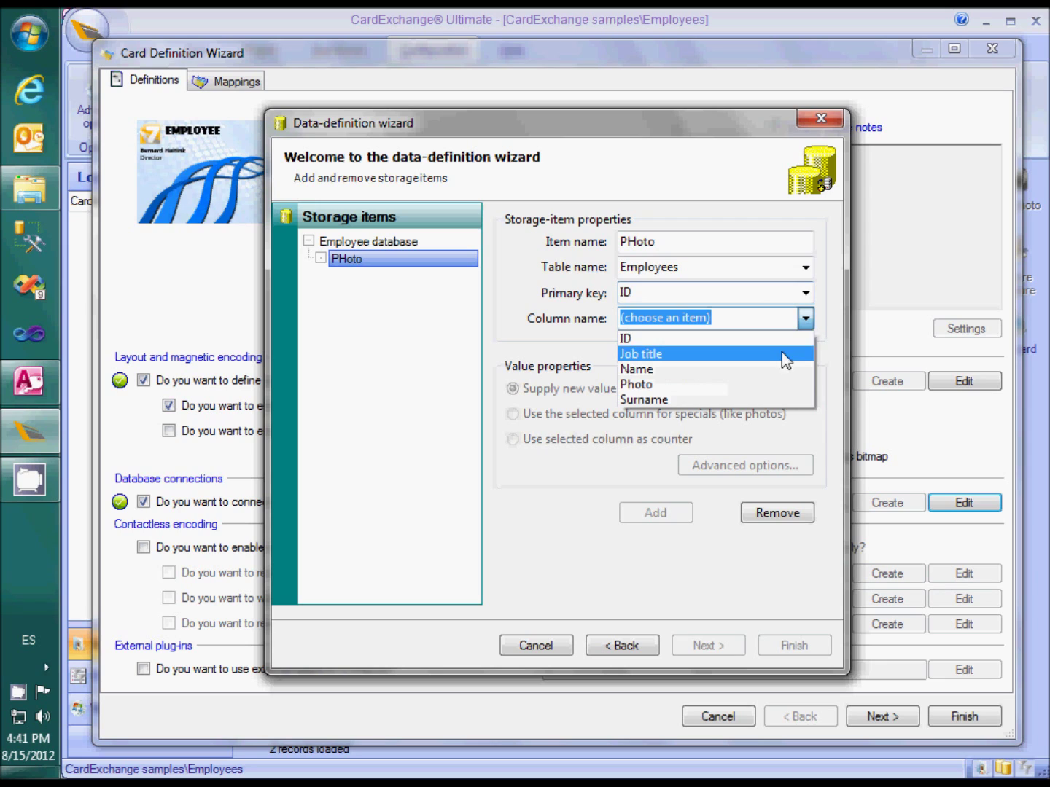
left_click(777, 385)
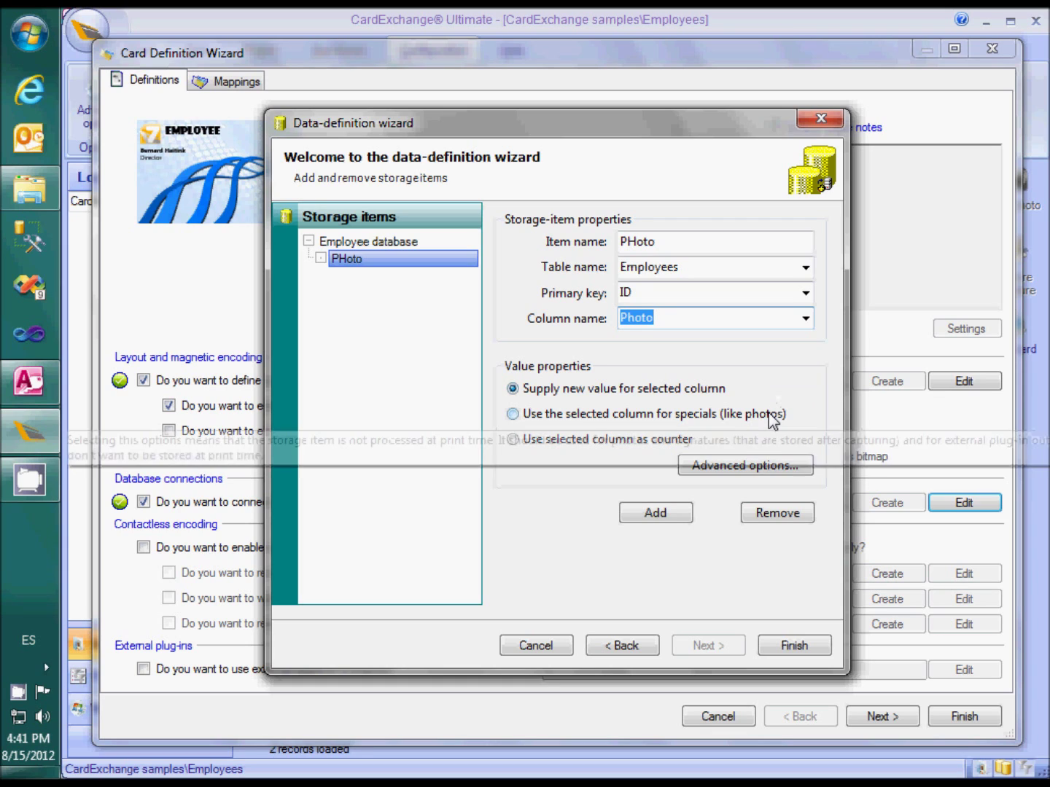
left_click(769, 414)
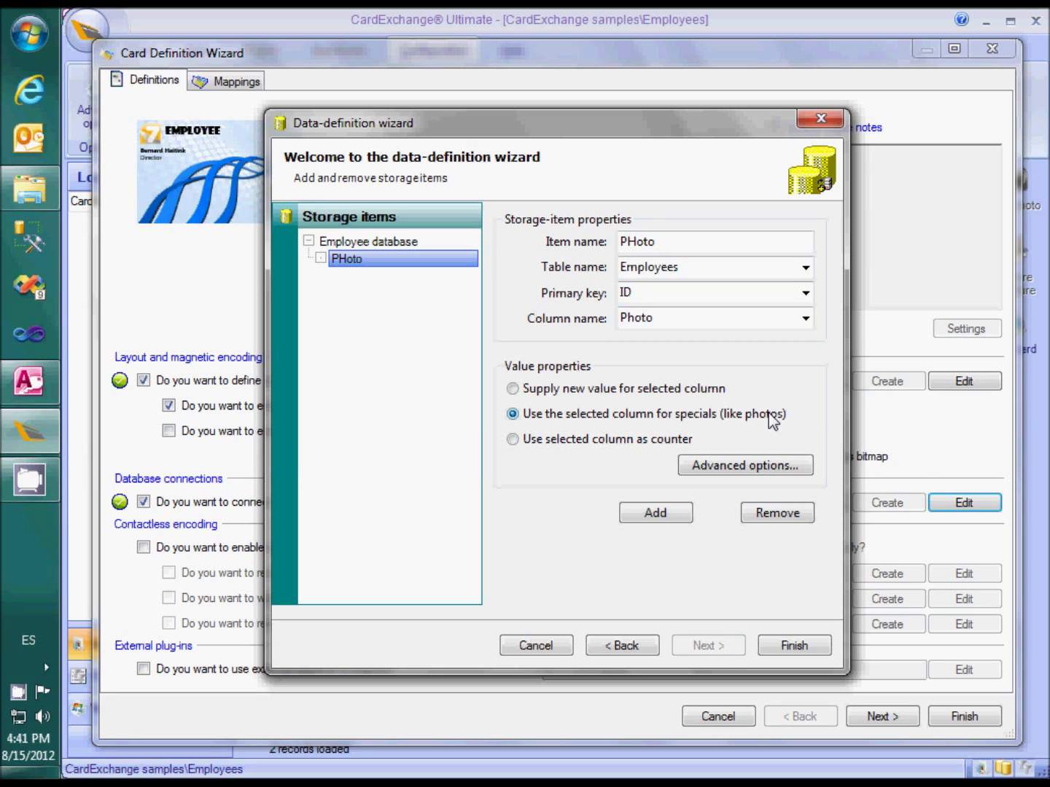
Map the Photo card item as type Photo to Photo (Employee database), with the column holding the image data
left_click(797, 644)
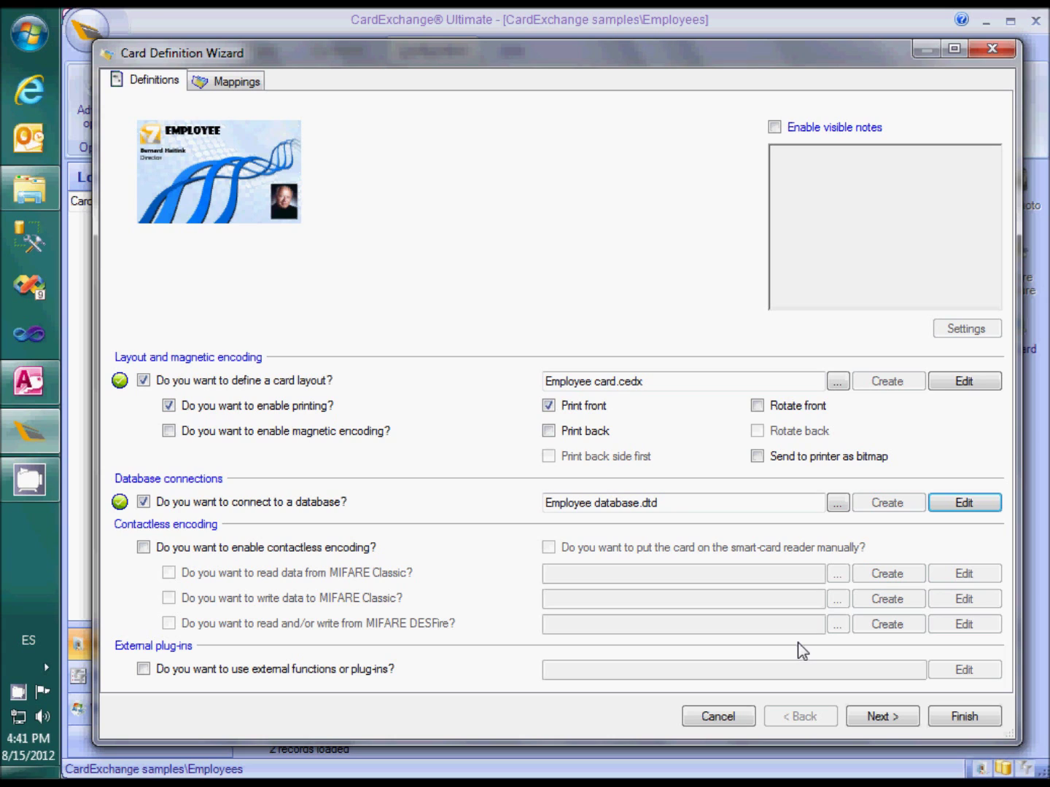
left_click(878, 716)
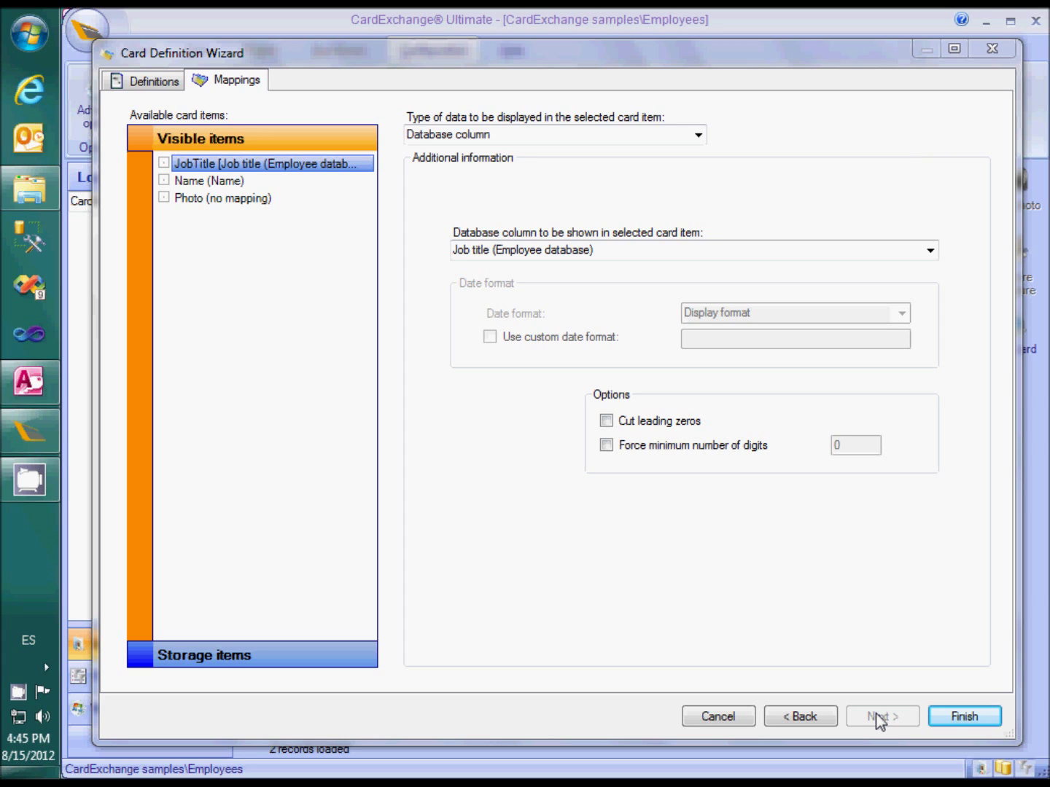
left_click(230, 204)
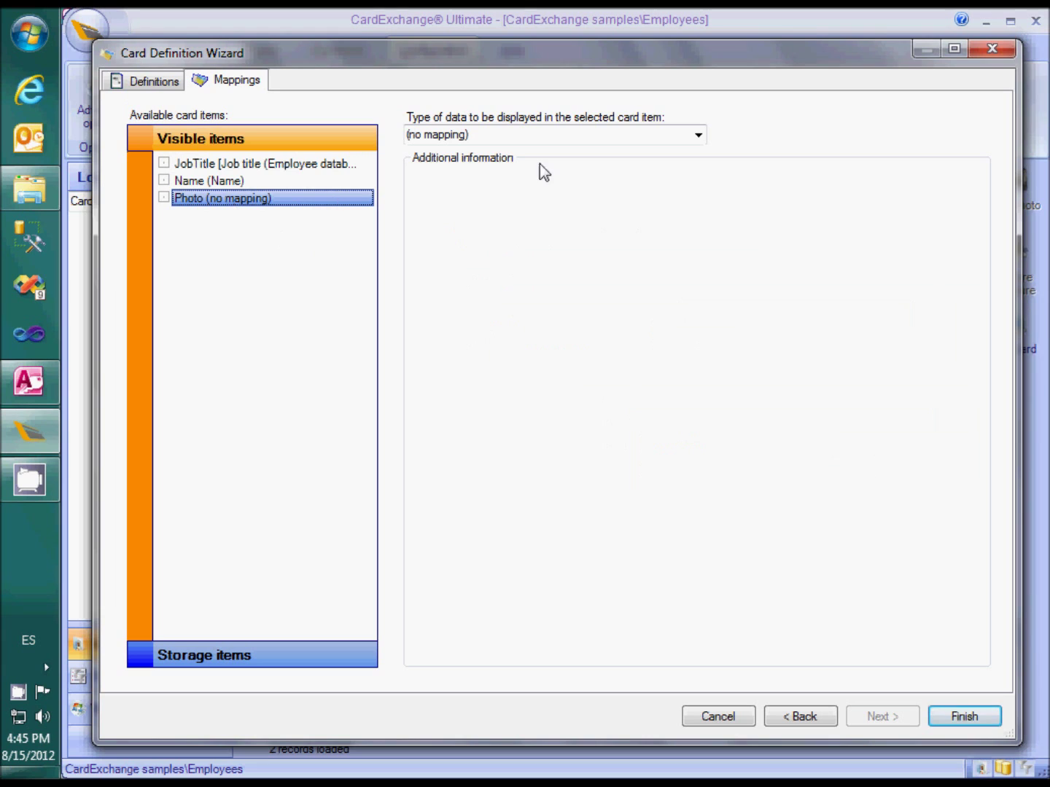
left_click(698, 136)
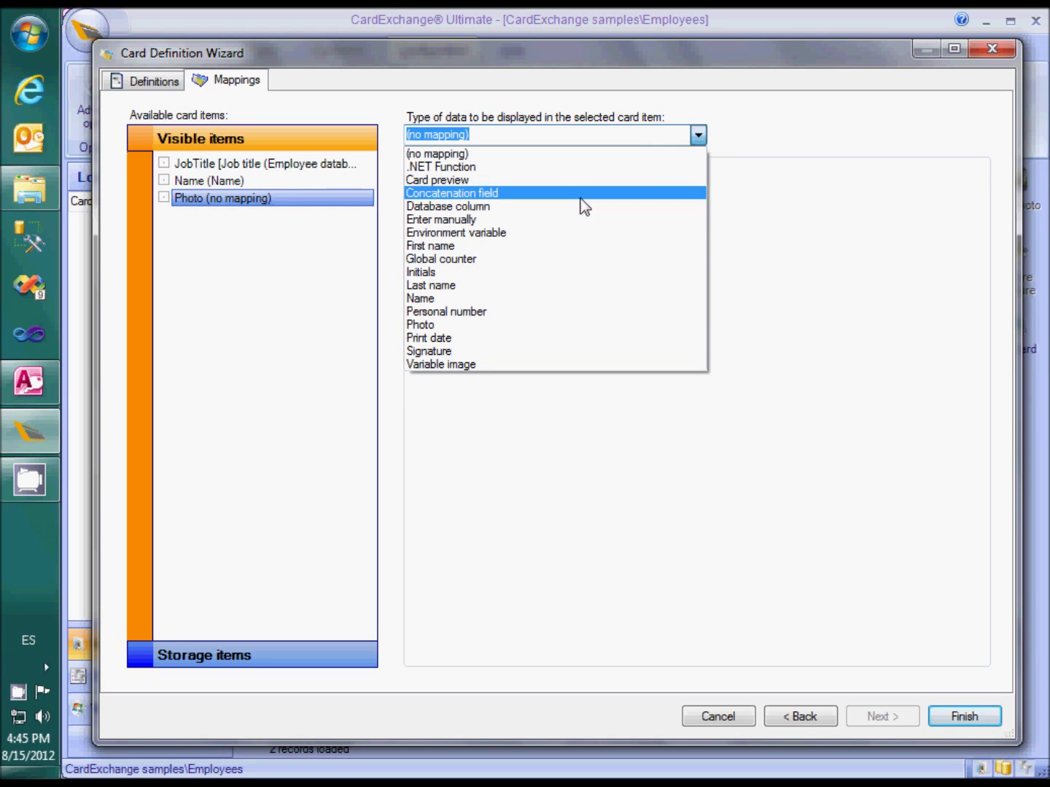
left_click(446, 324)
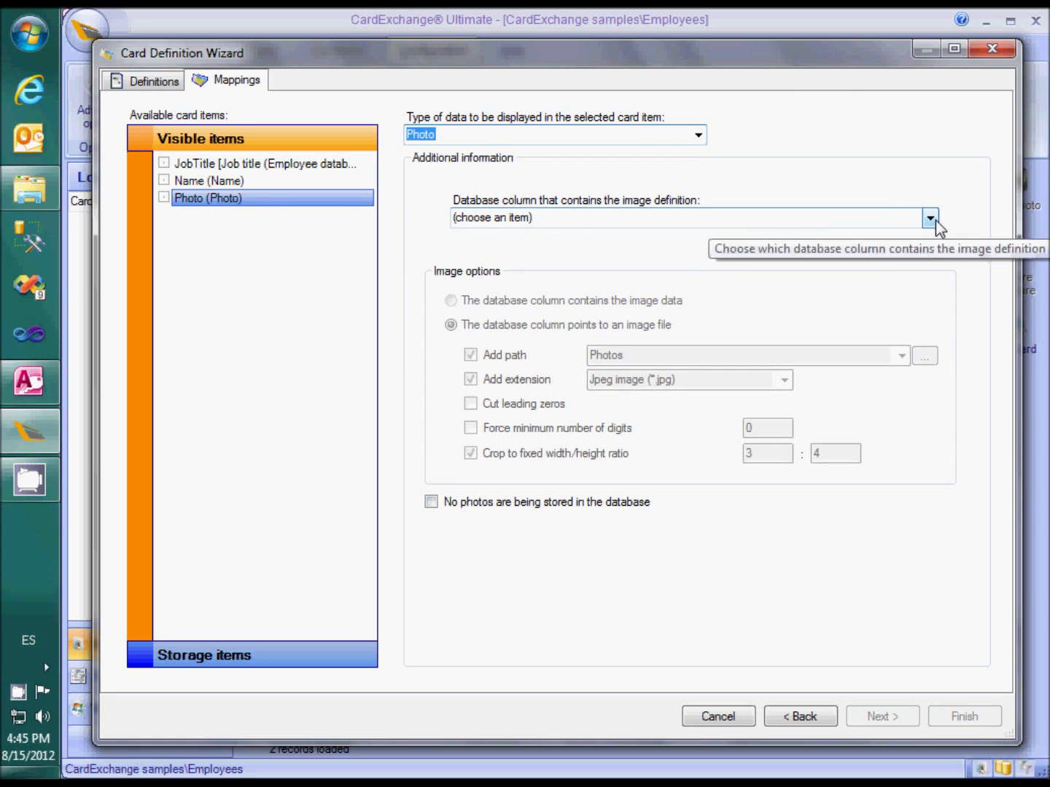
left_click(931, 220)
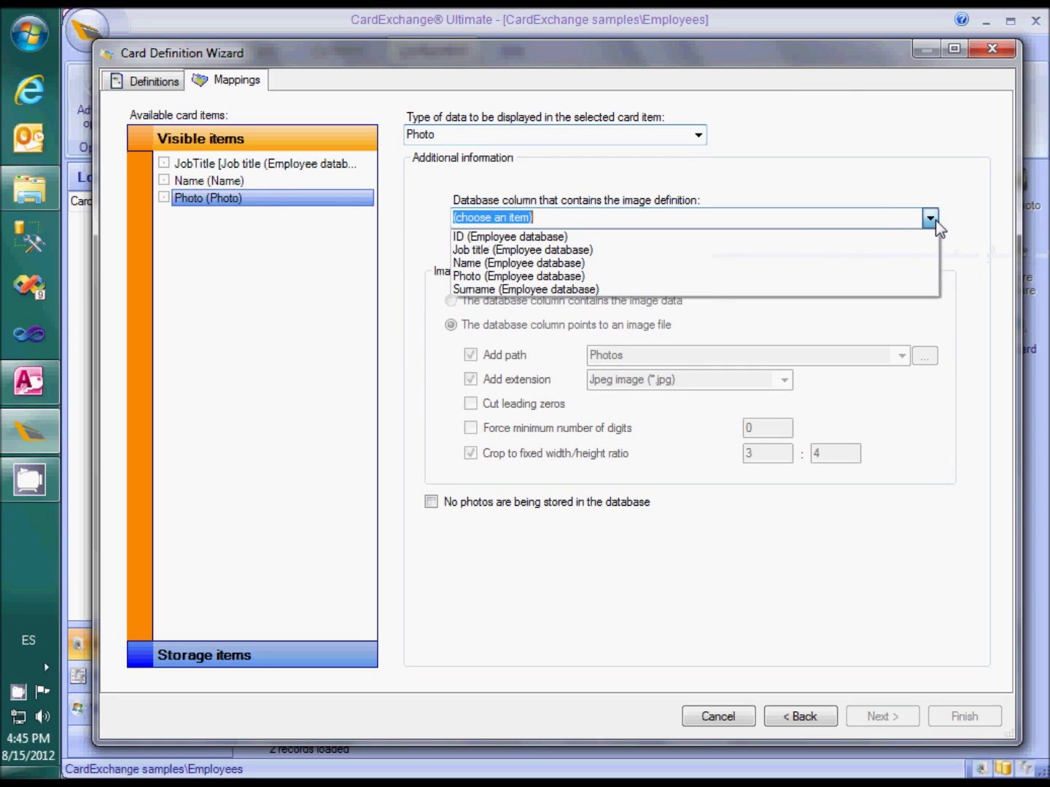
left_click(879, 278)
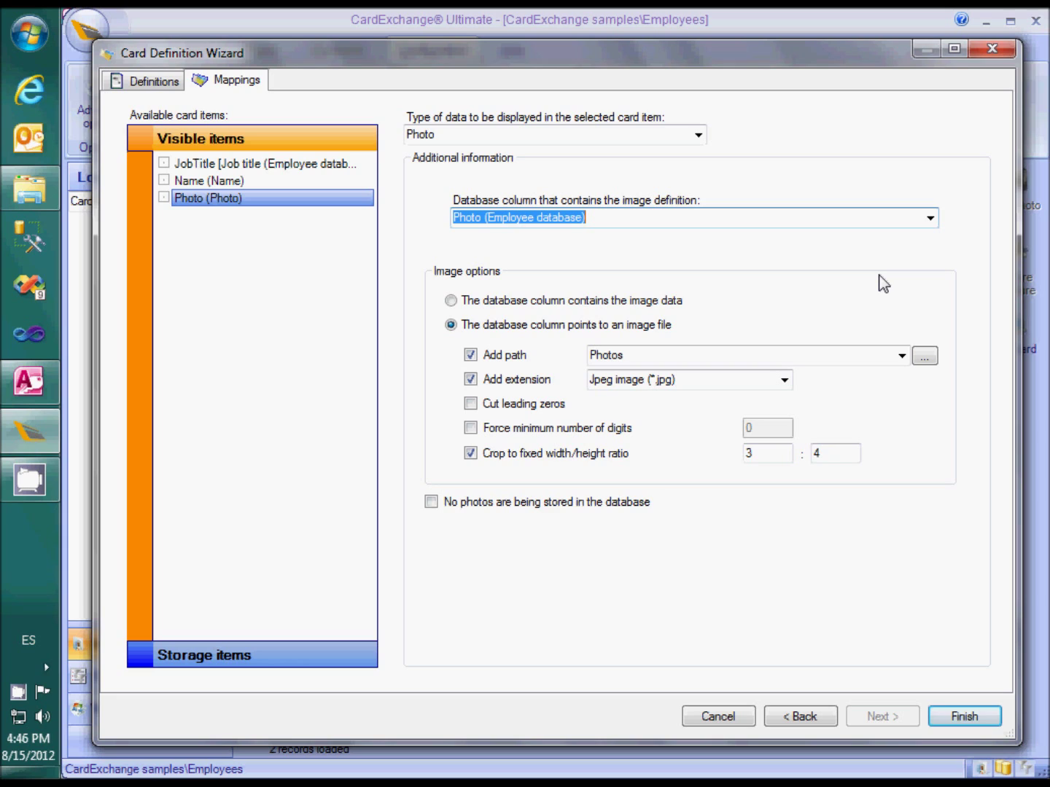
left_click(658, 304)
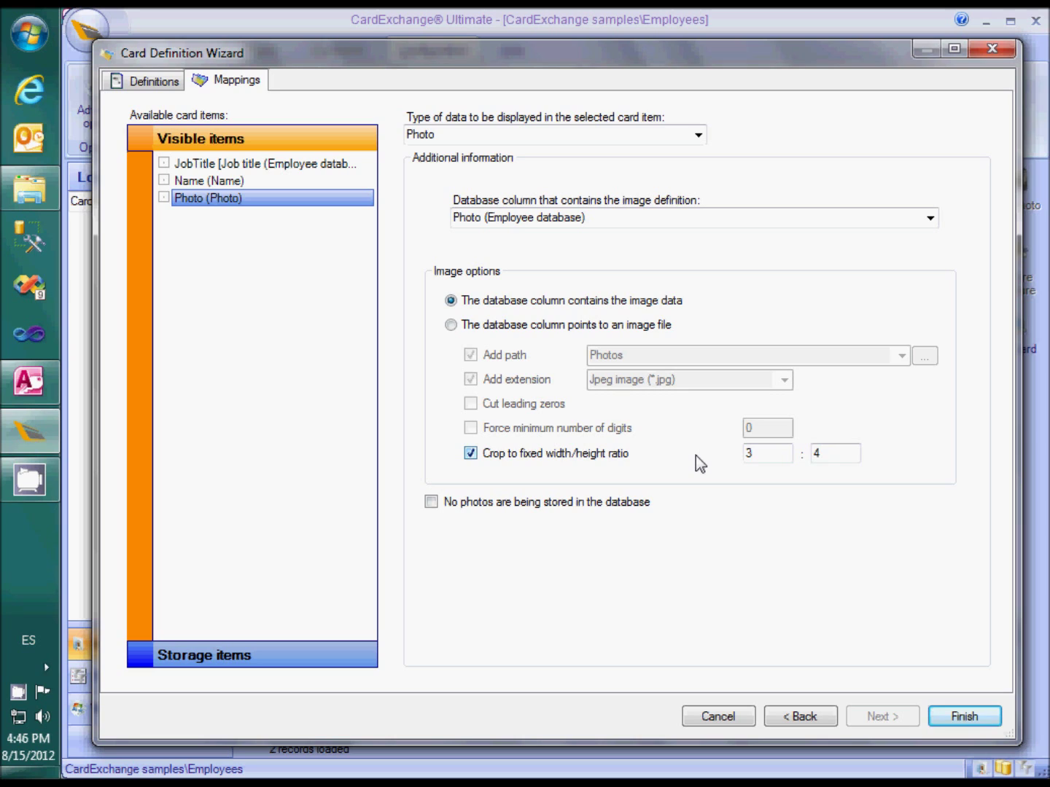
Map the Employee database.PHoto storage item as type Photo and finish the card definition
left_click(329, 648)
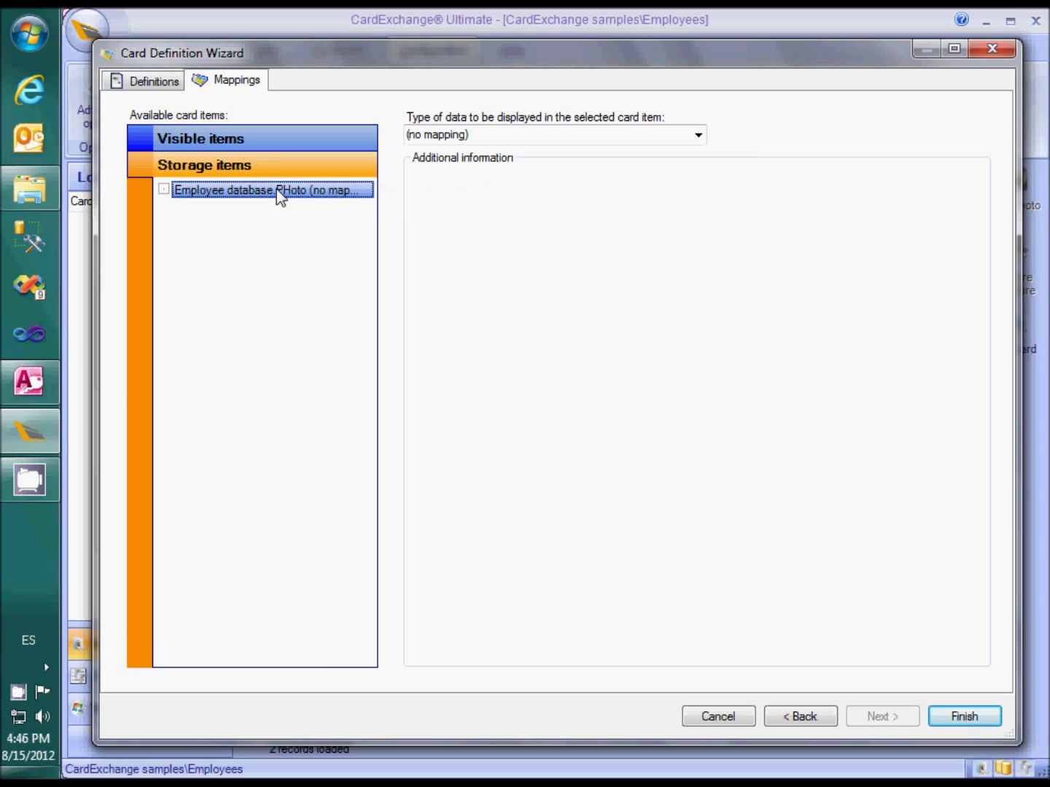
left_click(697, 135)
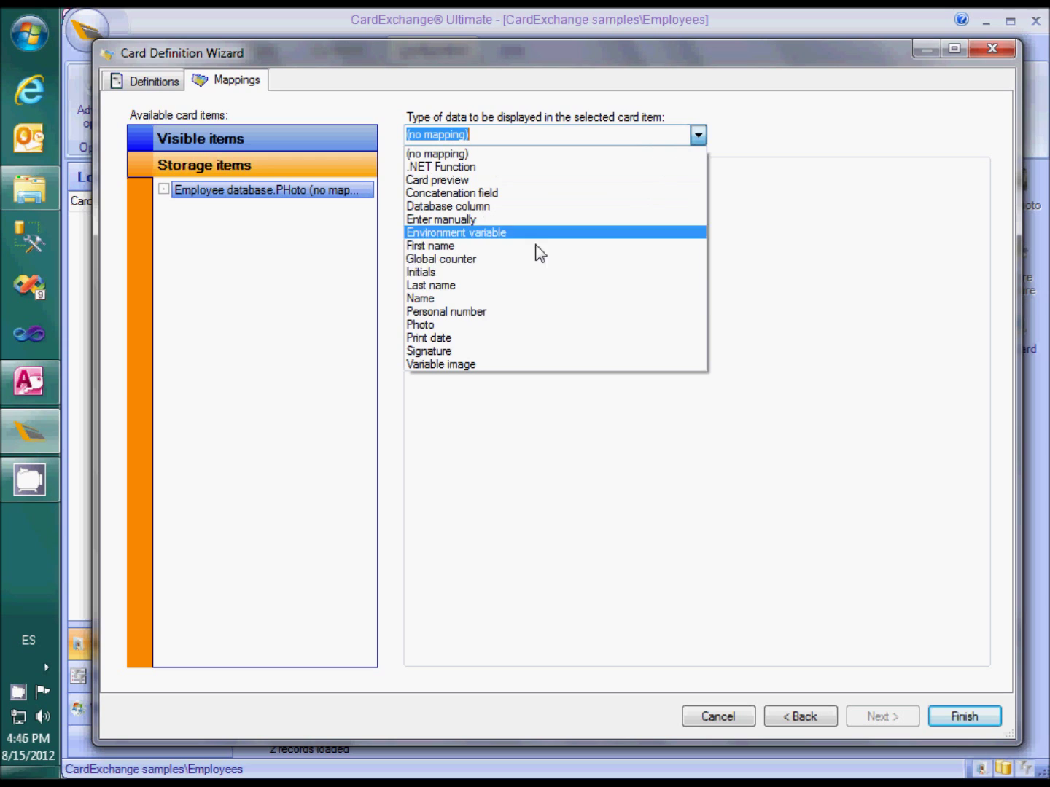
left_click(476, 329)
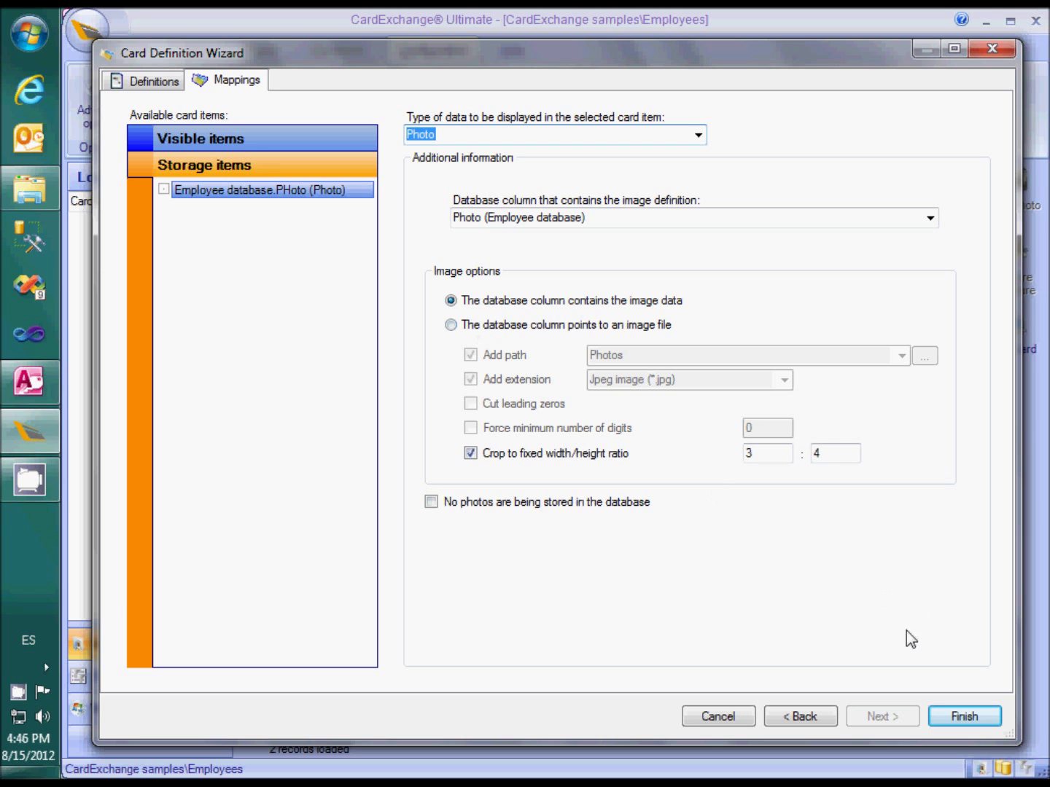
left_click(957, 718)
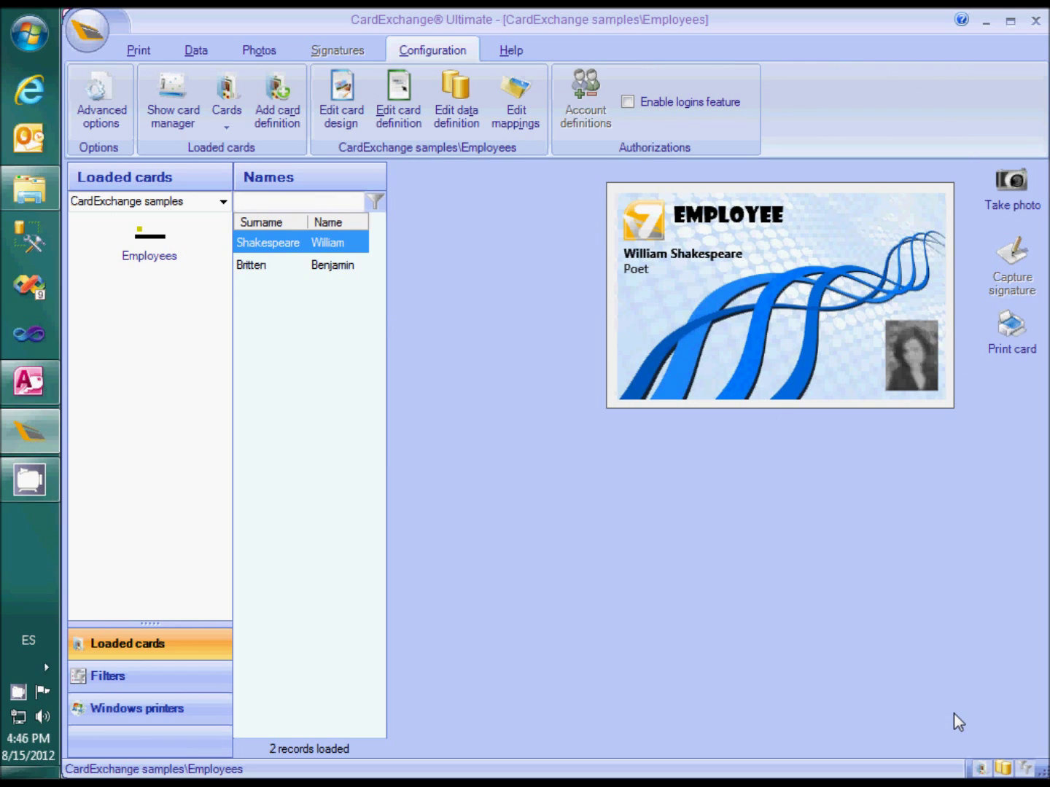
Import Photo.jpg as William Shakespeare's portrait and confirm storing it in the database
left_click(254, 53)
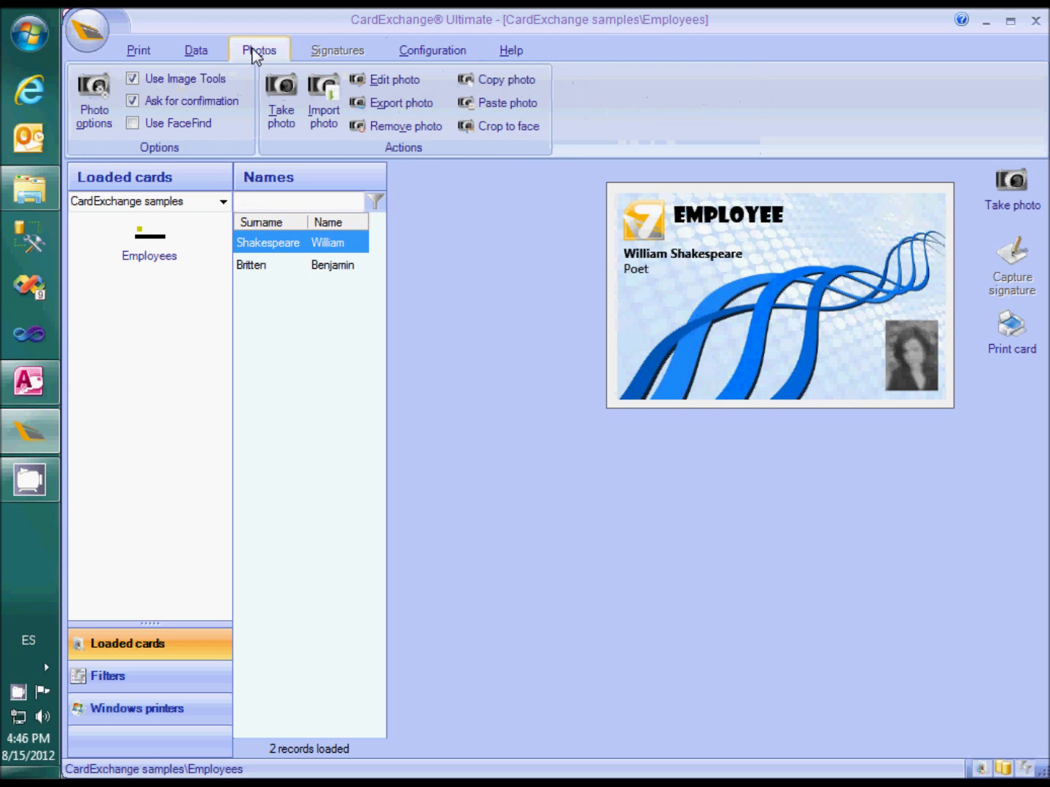
left_click(329, 93)
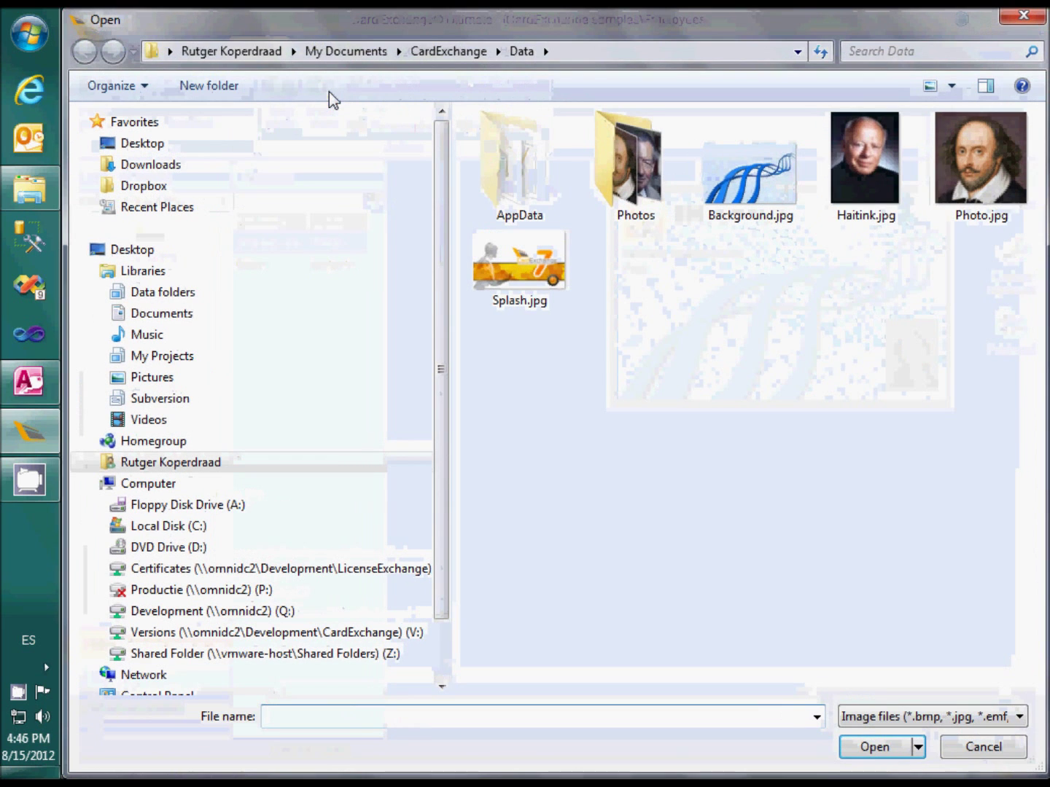
left_click(956, 173)
left_click(878, 747)
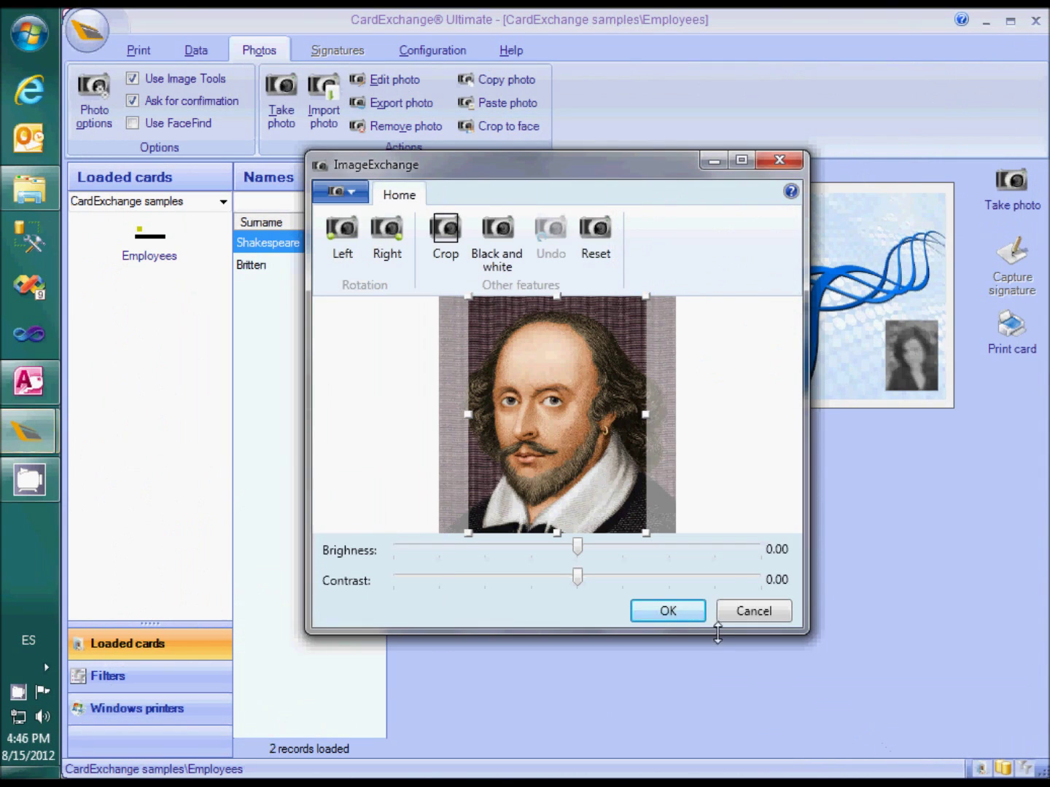
left_click(681, 614)
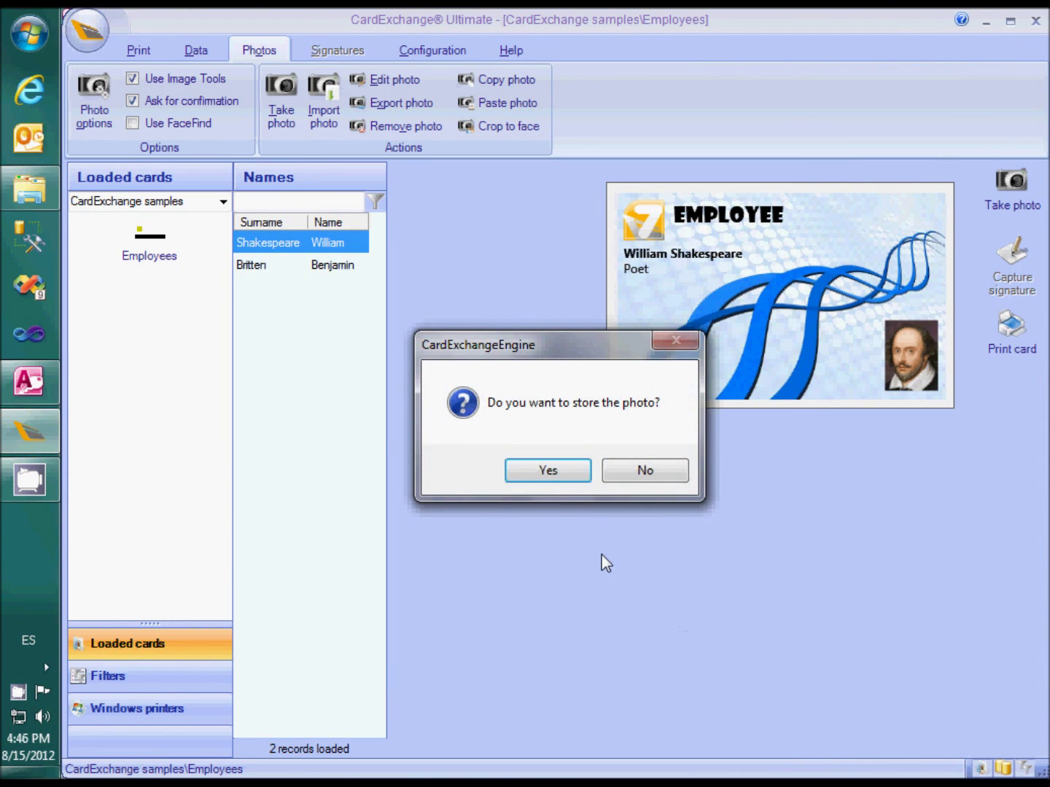
left_click(538, 467)
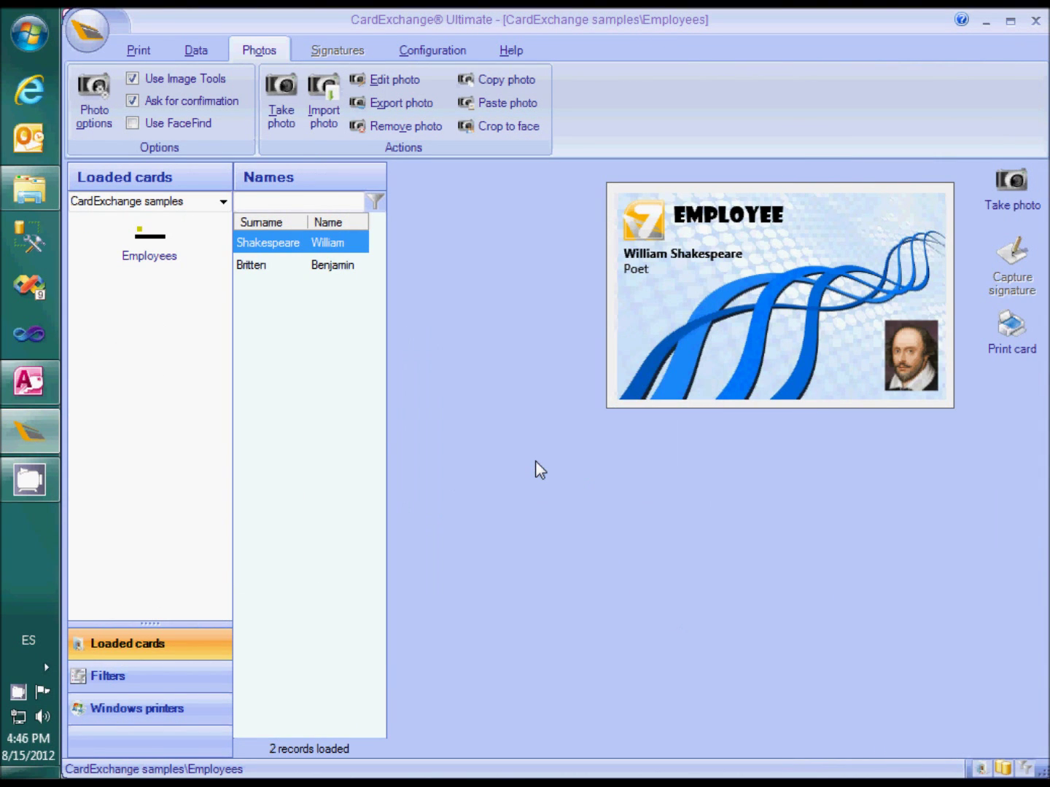